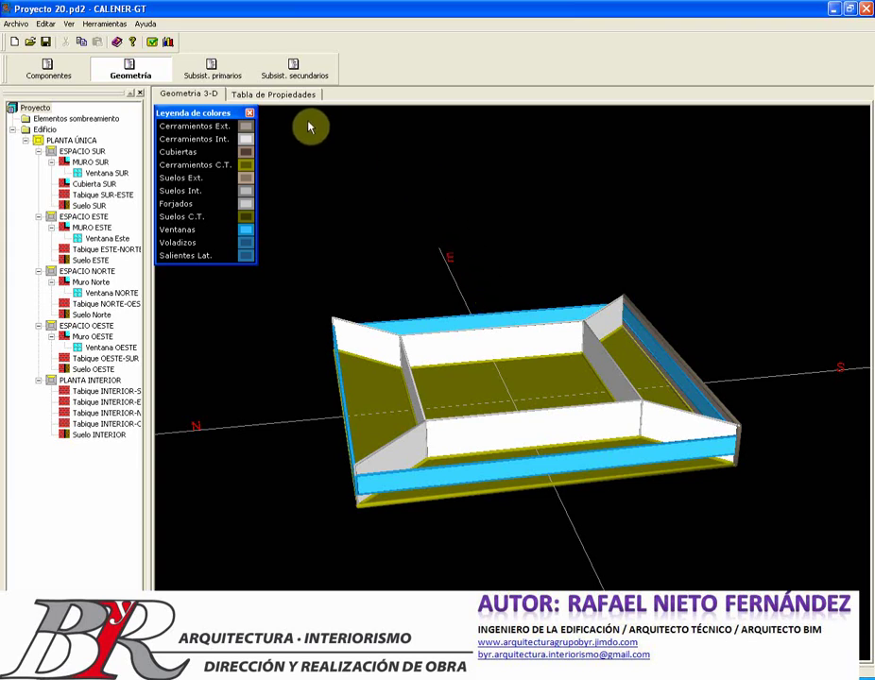
# In the primary subsystems, create a hydraulic circuit named CIRCUITO CALEFACCIÓN with type Agua caliente.
pyautogui.click(215, 77)
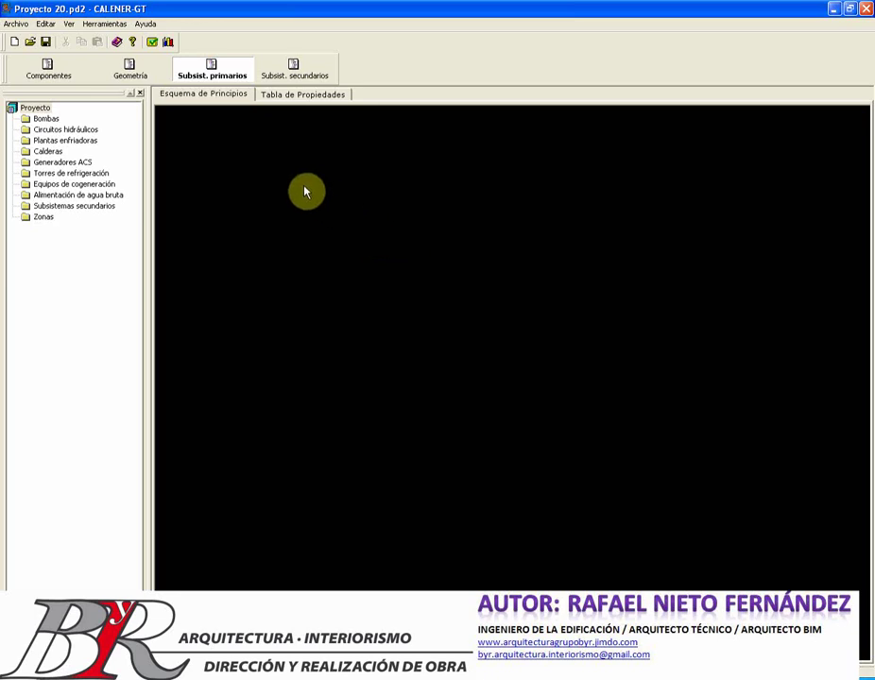
pyautogui.click(69, 132)
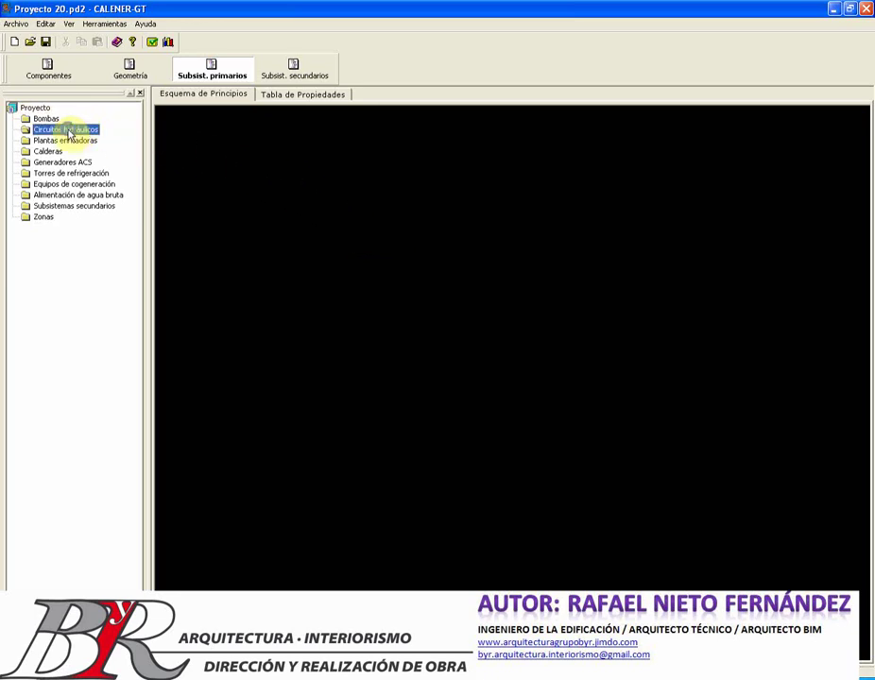
pyautogui.rightClick(69, 133)
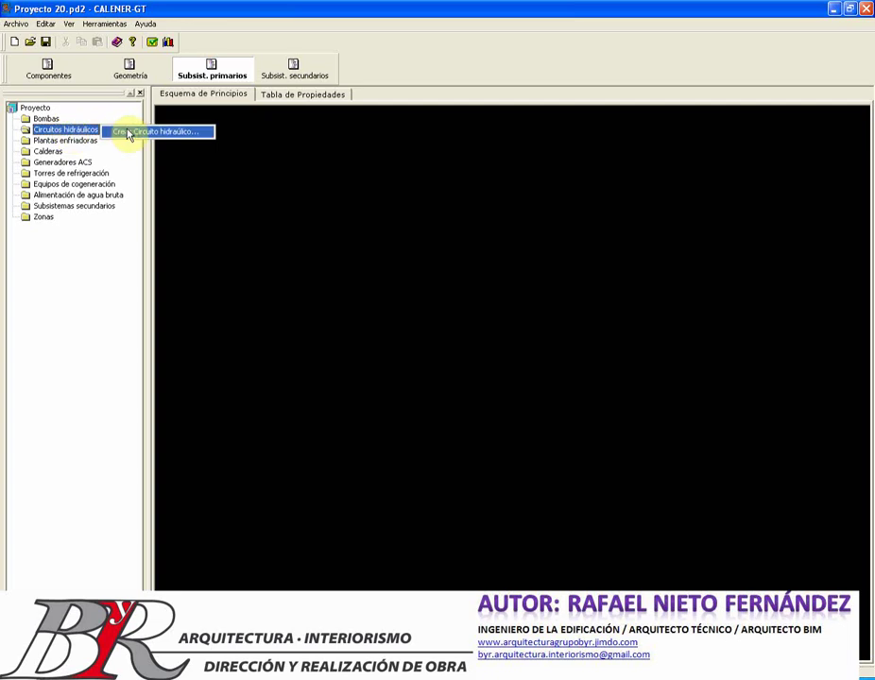
pyautogui.click(137, 134)
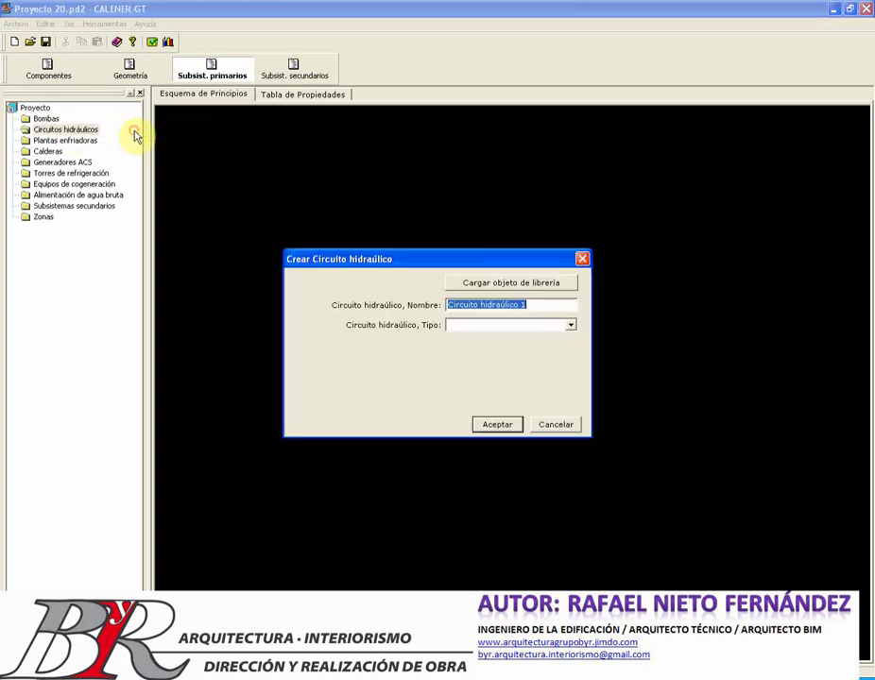
pyautogui.click(526, 304)
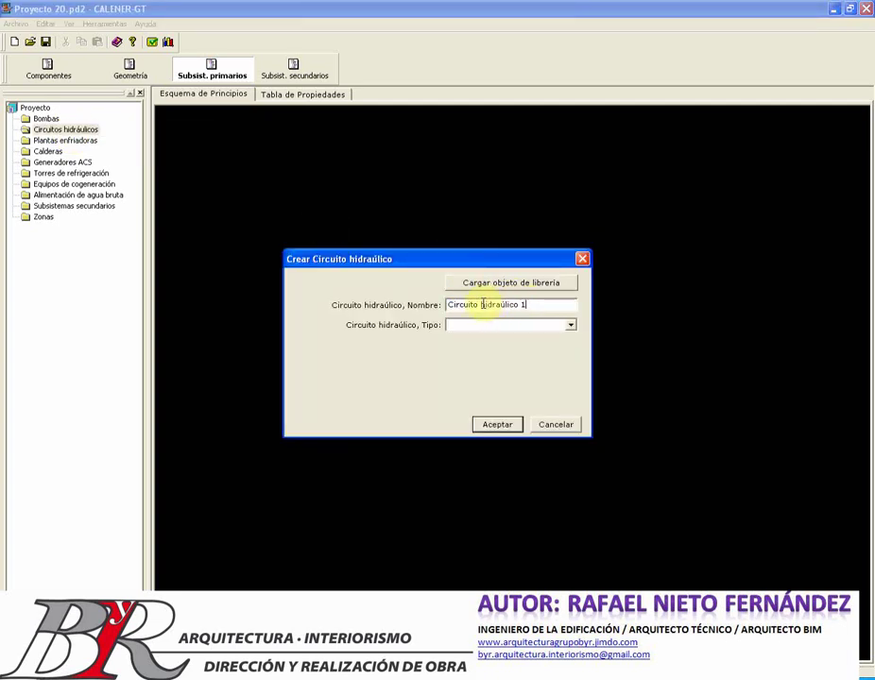
pyautogui.doubleClick(527, 303)
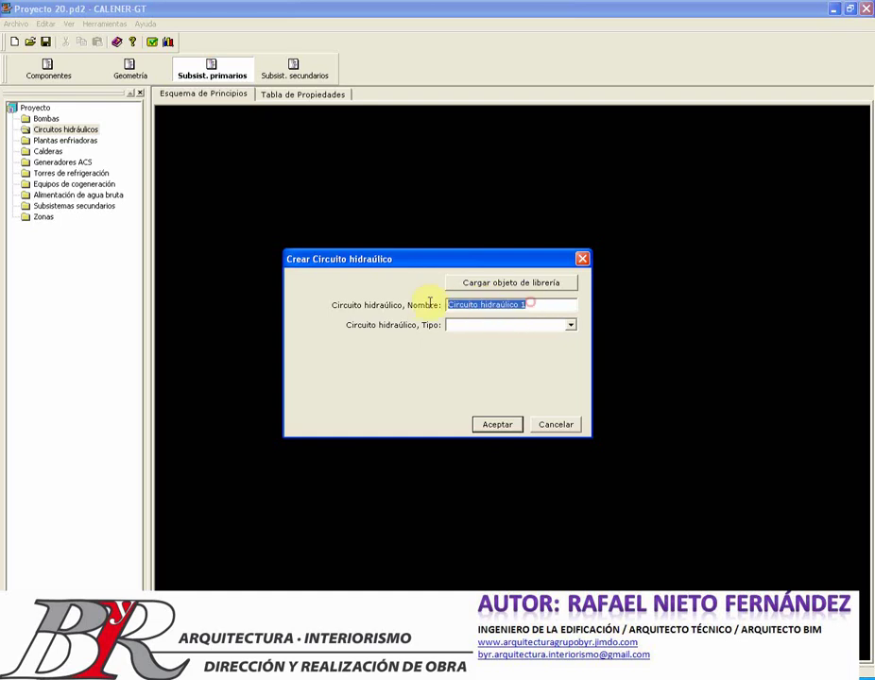
pyautogui.write('CI')
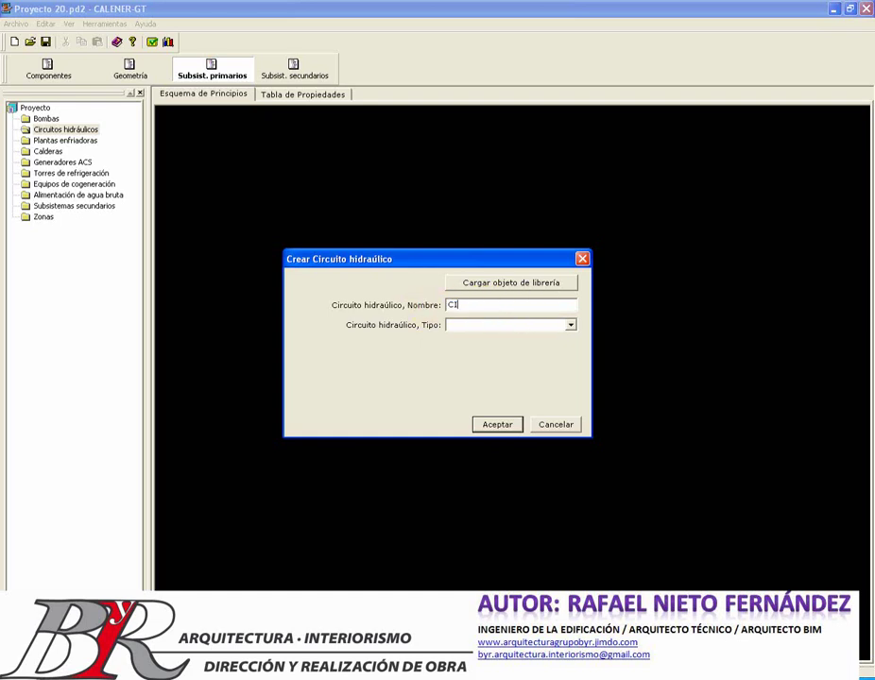
pyautogui.write('RUC')
pyautogui.write('UITO C')
pyautogui.write('ALEFACCIÓN')
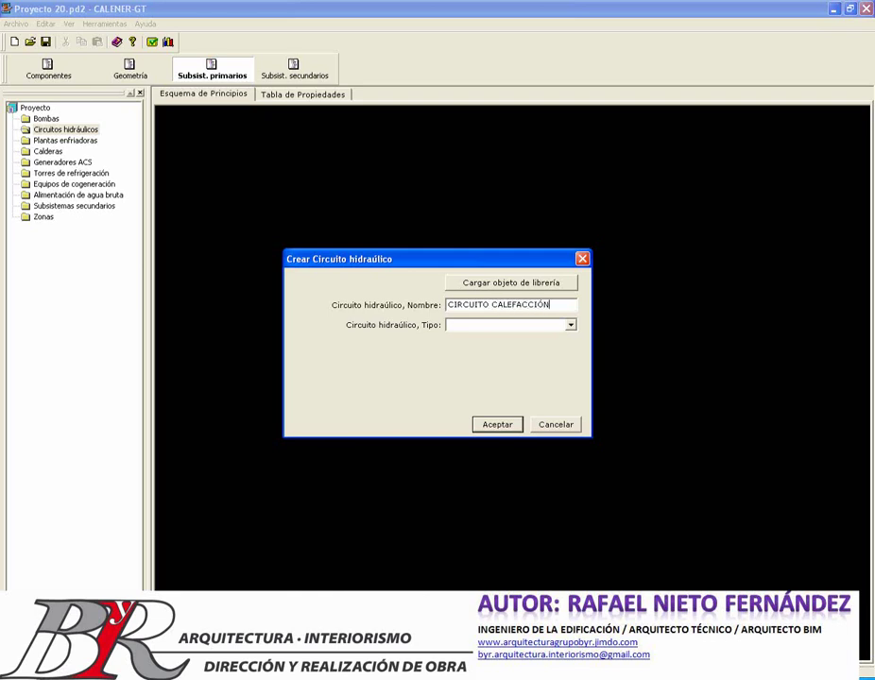
pyautogui.click(571, 326)
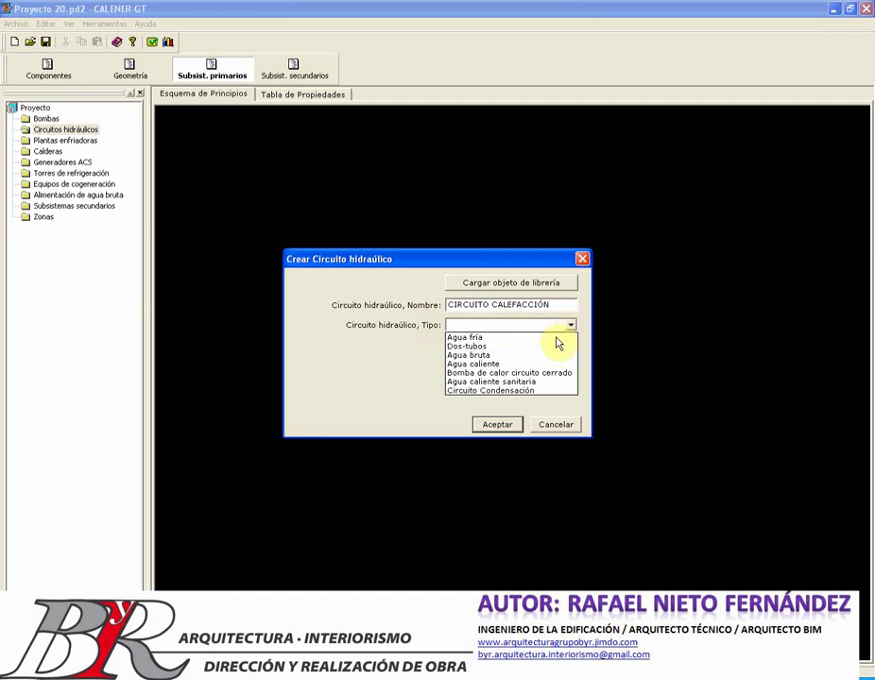
pyautogui.click(552, 364)
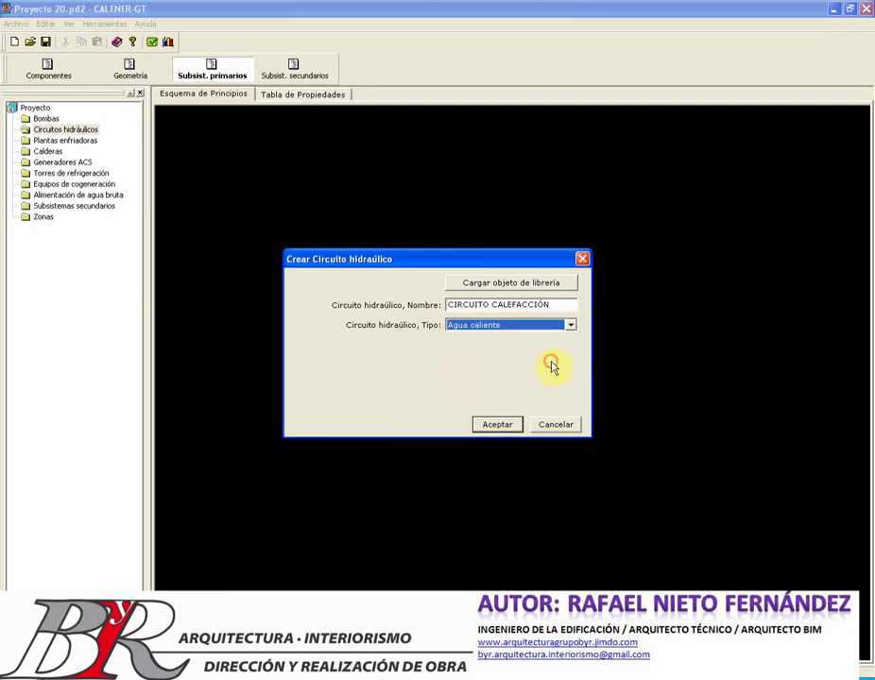
pyautogui.click(500, 426)
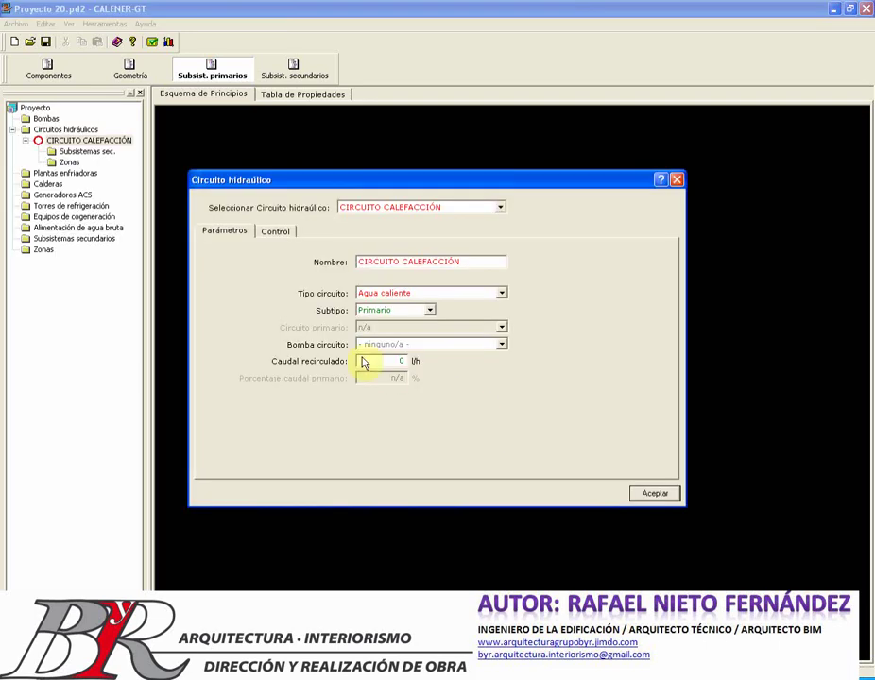
# Create a new circuit pump for CIRCUITO CALEFACCIÓN and name it Bomba CALEFACCIÓN.
pyautogui.click(501, 345)
pyautogui.click(483, 363)
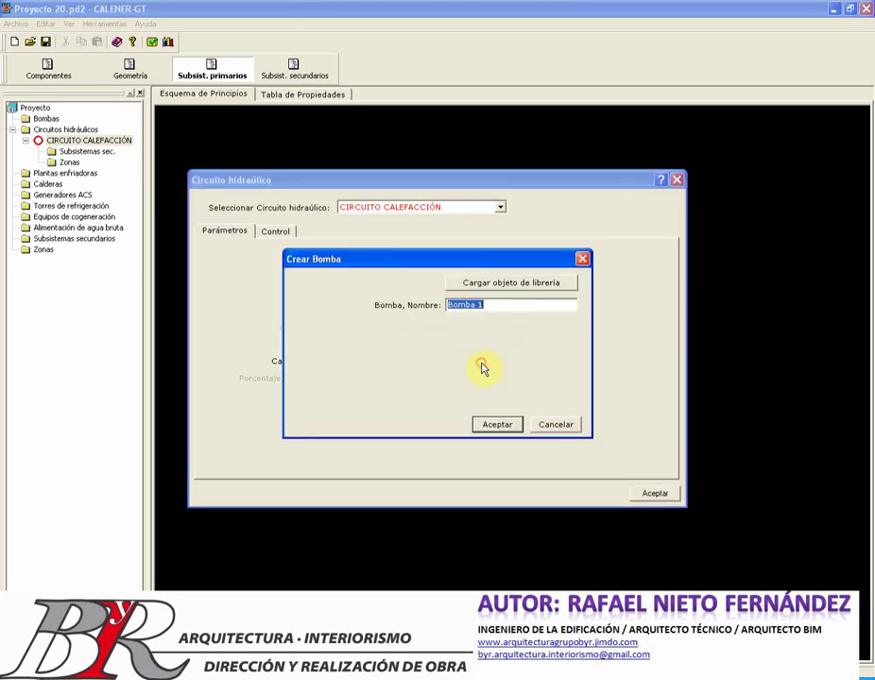
pyautogui.click(483, 304)
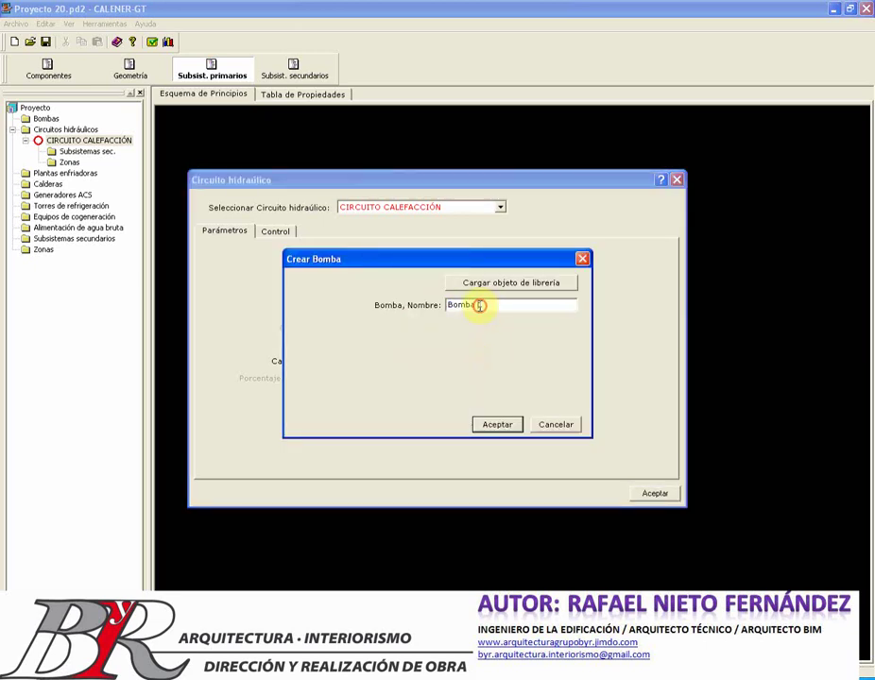
pyautogui.press('BackSpace')
pyautogui.write('CALEFACCIÓN')
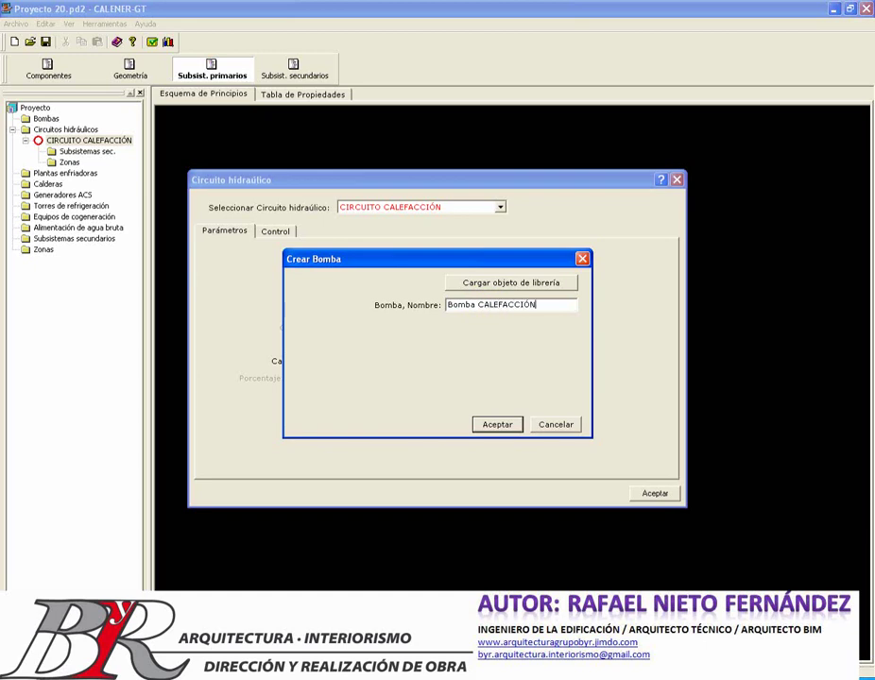
pyautogui.click(498, 424)
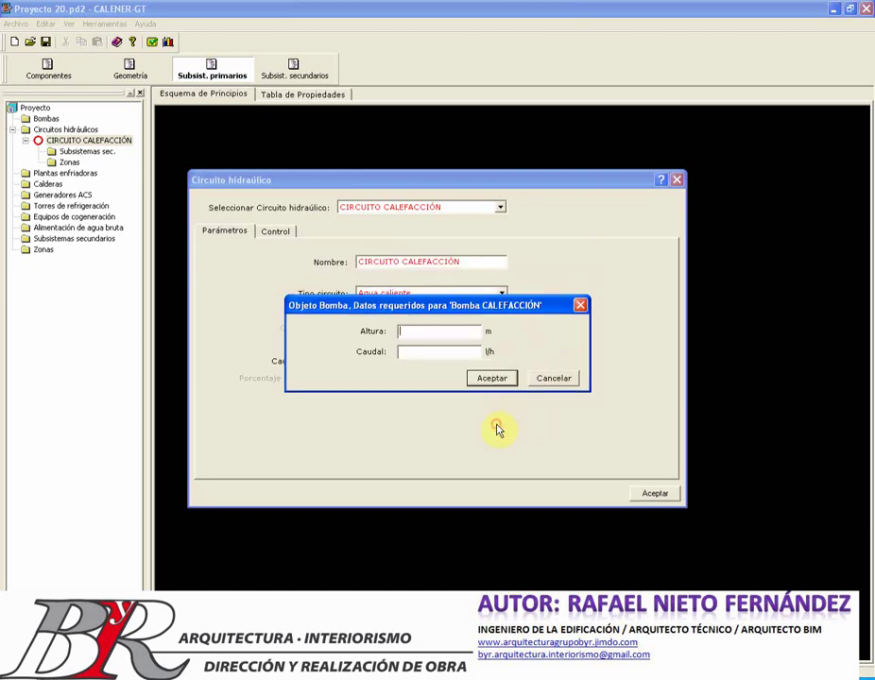
# Set the pump's head to 26 m and its flow to 2000 l/h.
pyautogui.write('26')
pyautogui.click(441, 353)
pyautogui.write('2000')
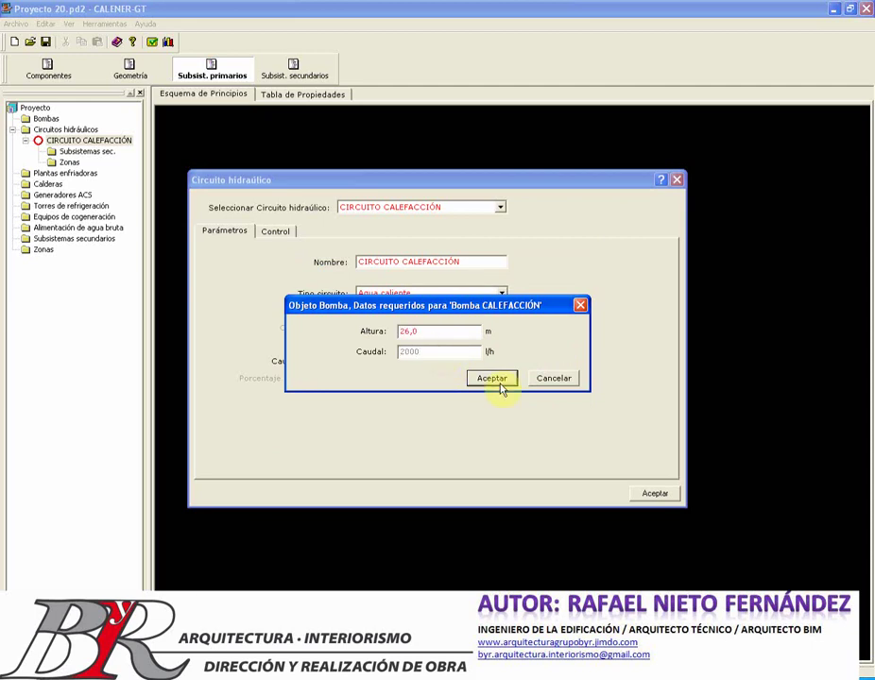
pyautogui.click(499, 384)
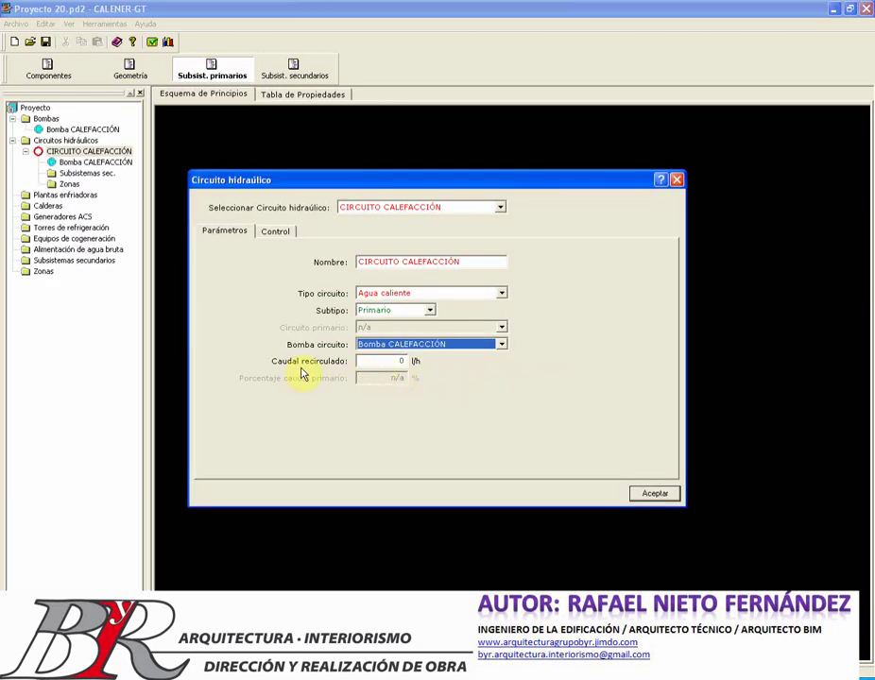
# Set the circuit's recirculated flow to 800 l/h, check its control settings and accept the circuit.
pyautogui.click(397, 359)
pyautogui.write('800')
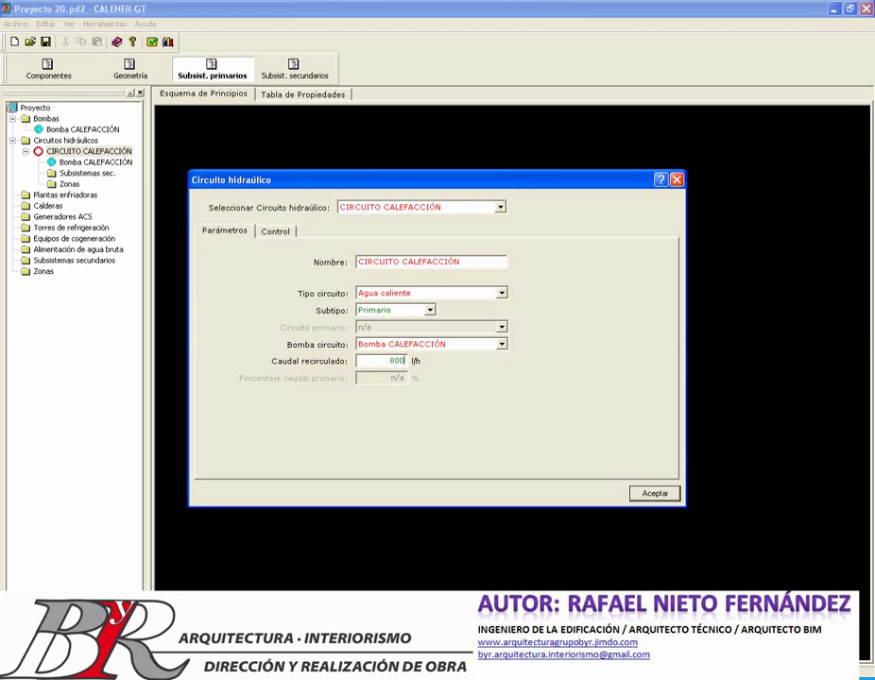
pyautogui.click(276, 232)
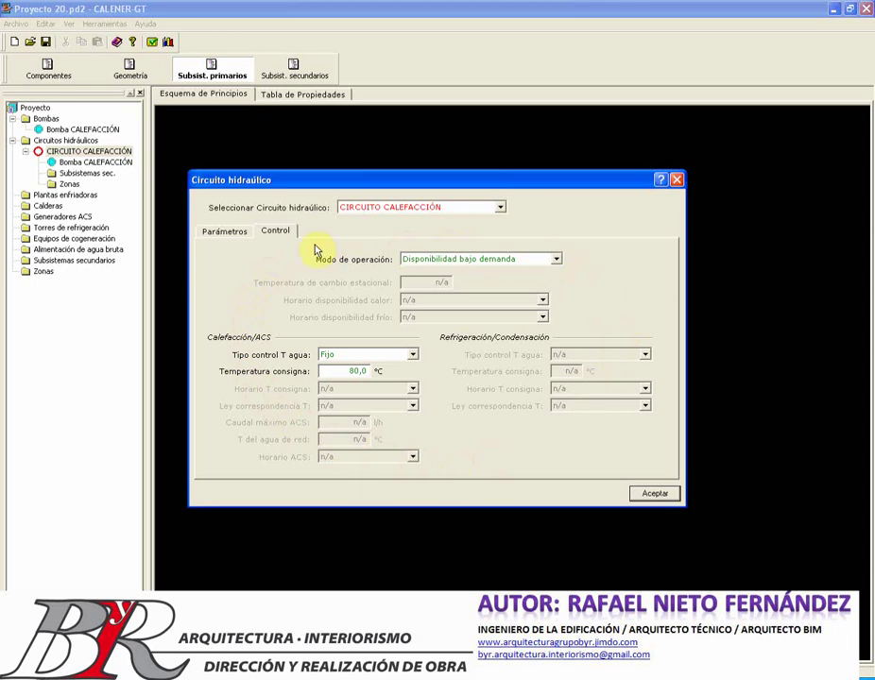
pyautogui.click(648, 493)
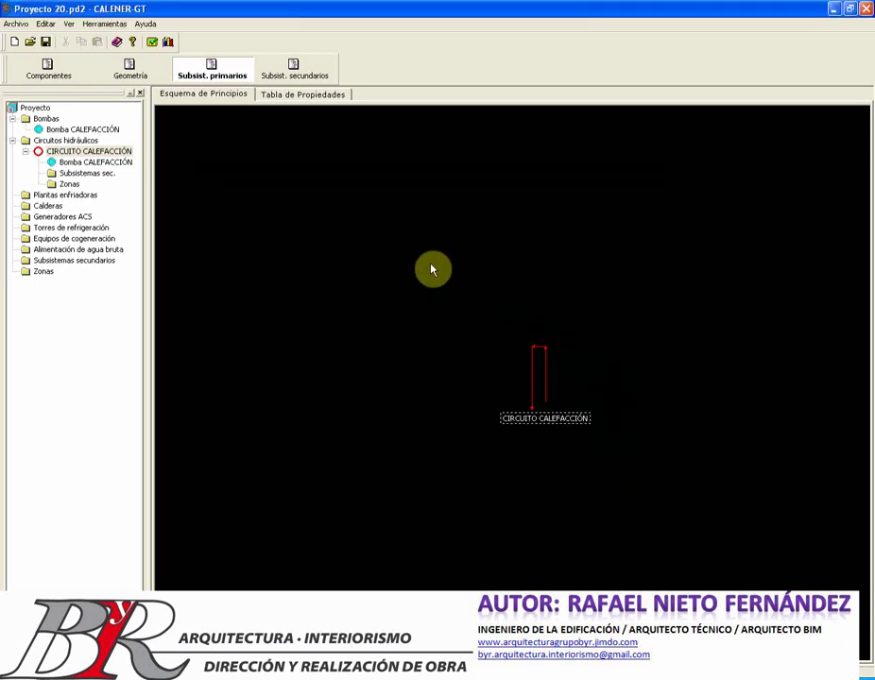
# Create a boiler named Caldera CALEFACCIÓN with type Caldera eléctrica.
pyautogui.click(72, 163)
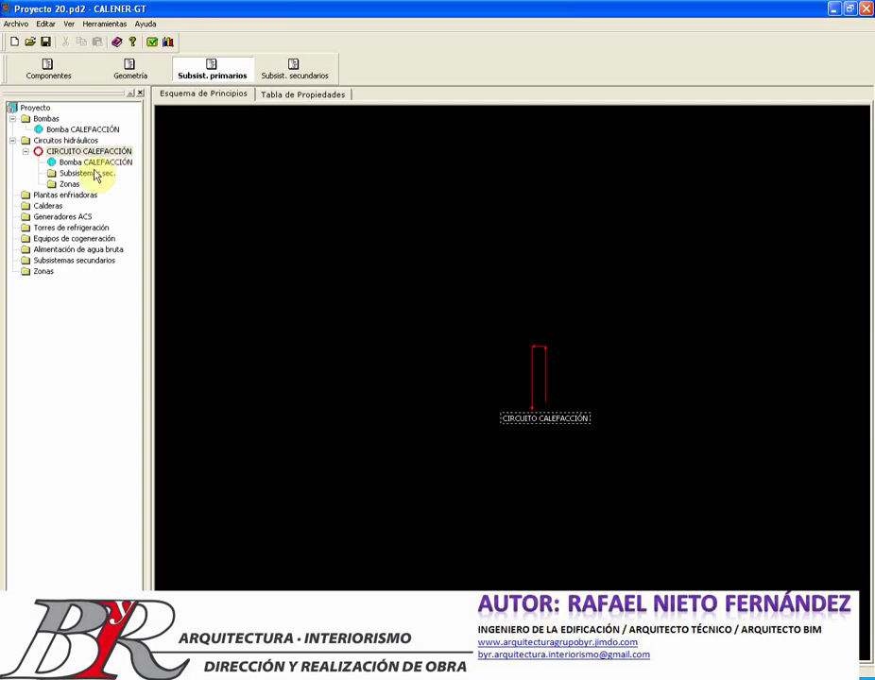
pyautogui.click(49, 206)
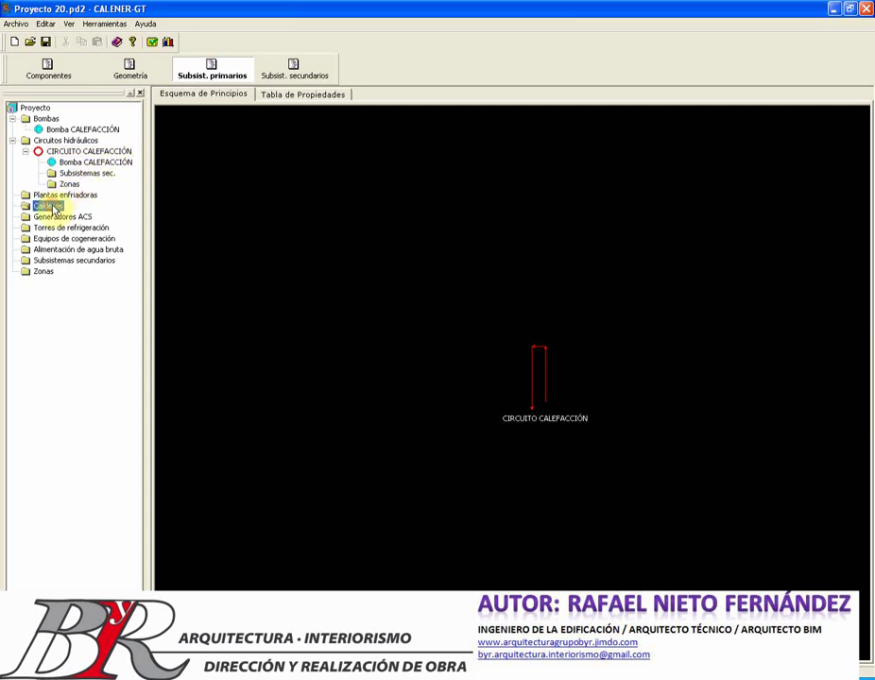
pyautogui.rightClick(54, 209)
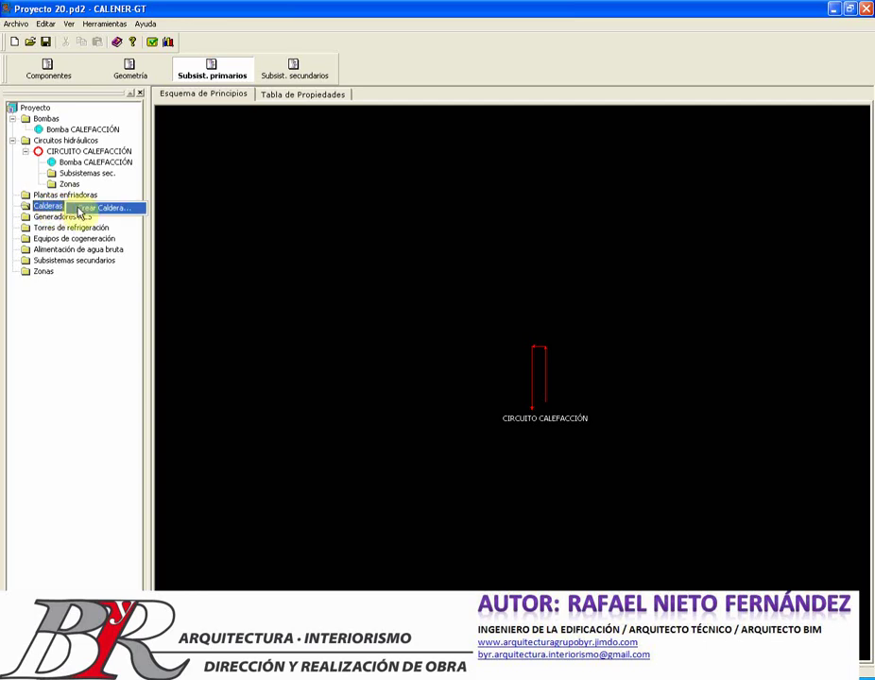
pyautogui.click(94, 205)
pyautogui.click(491, 304)
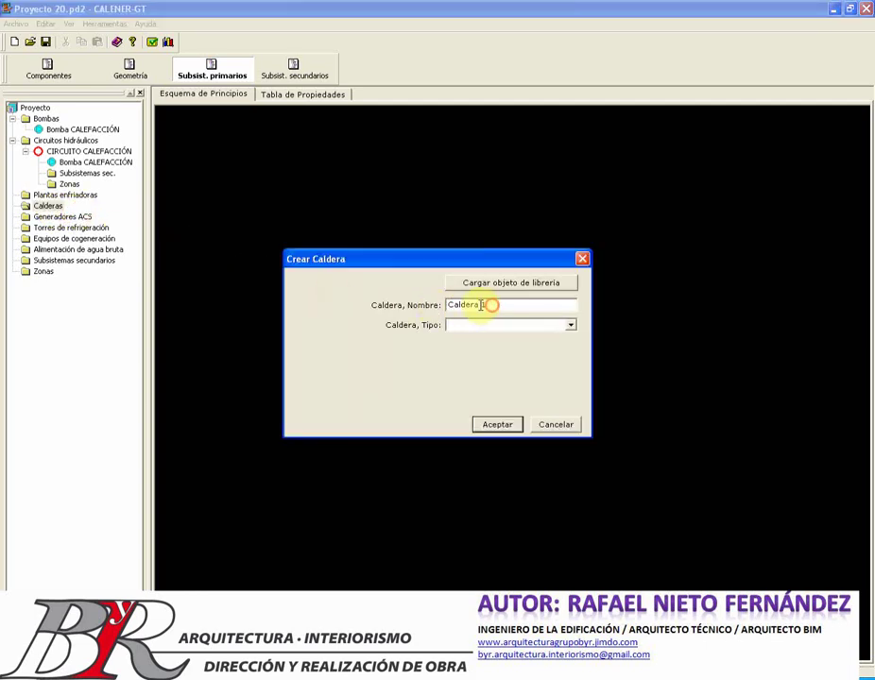
pyautogui.moveTo(491, 304); pyautogui.dragTo(483, 304)
pyautogui.write('CALEFACCIÓN')
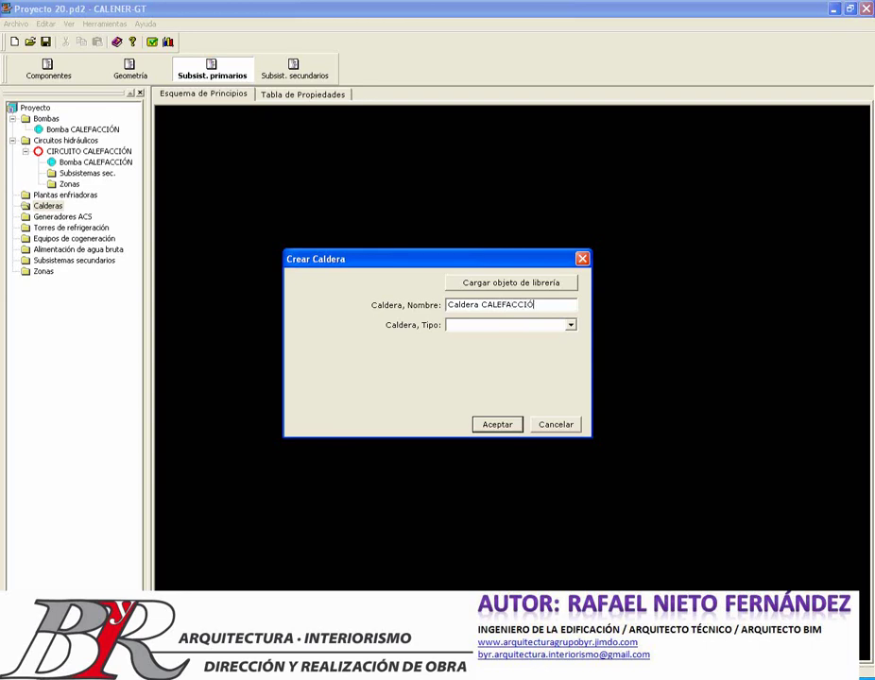
pyautogui.click(570, 325)
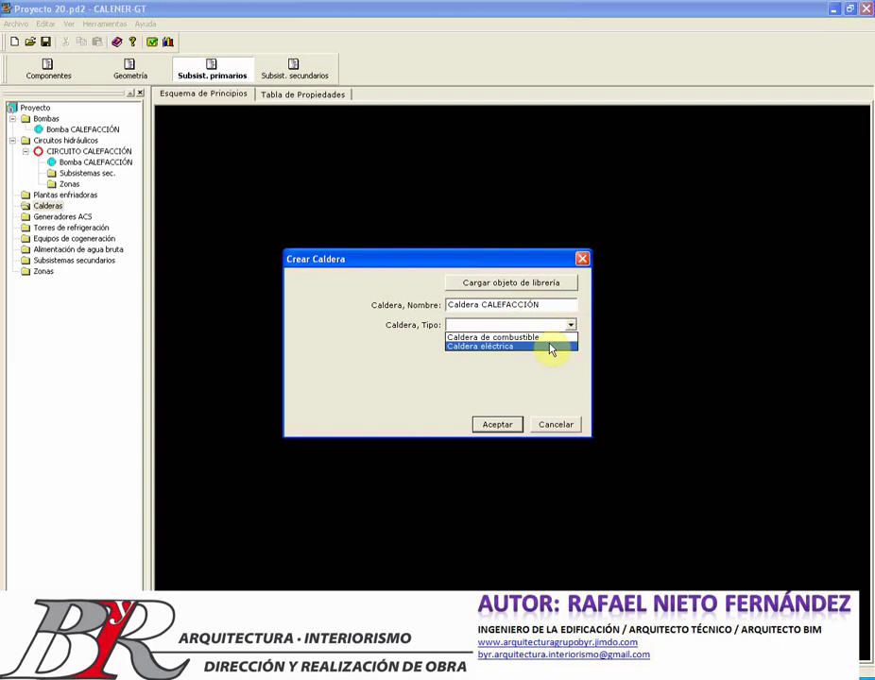
pyautogui.click(551, 348)
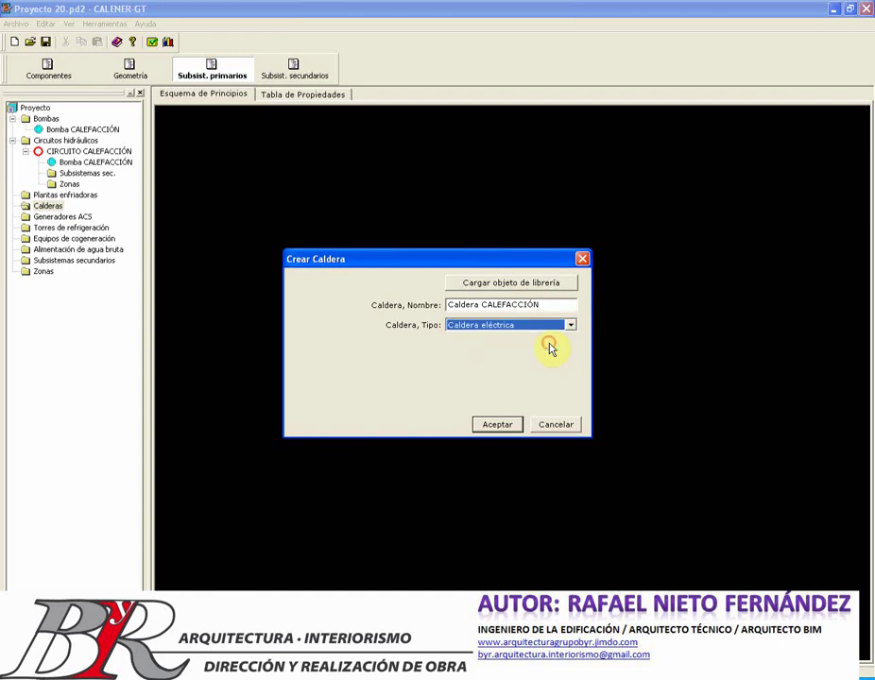
pyautogui.click(499, 424)
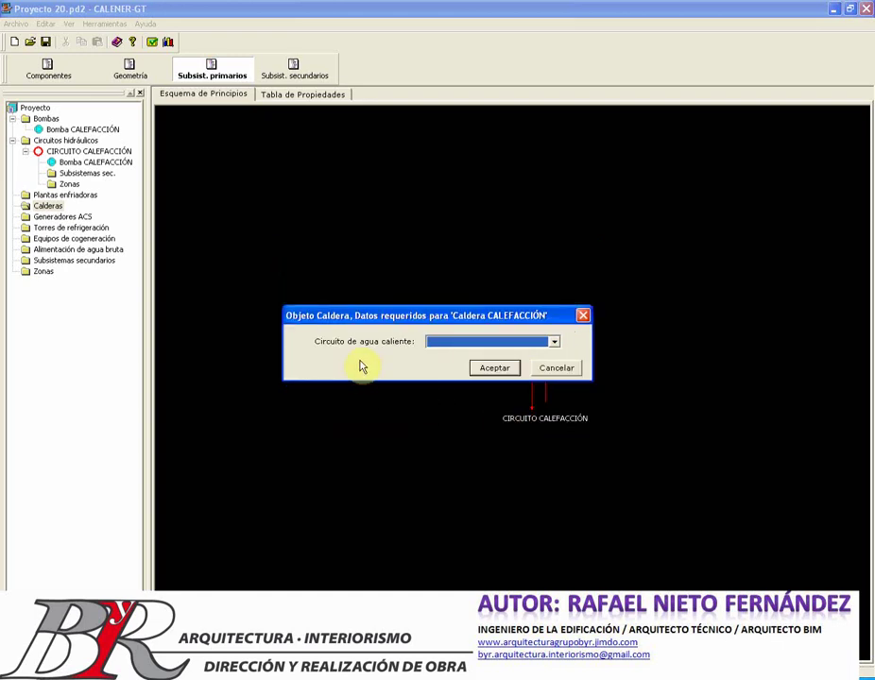
# Assign CIRCUITO CALEFACCIÓN as the boiler's hot water circuit.
pyautogui.click(553, 342)
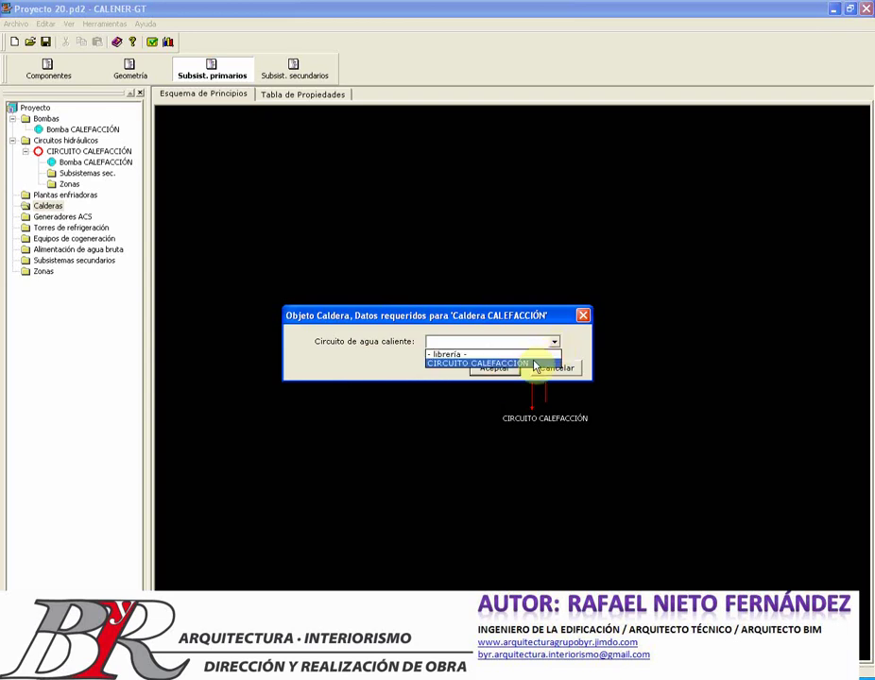
pyautogui.click(536, 365)
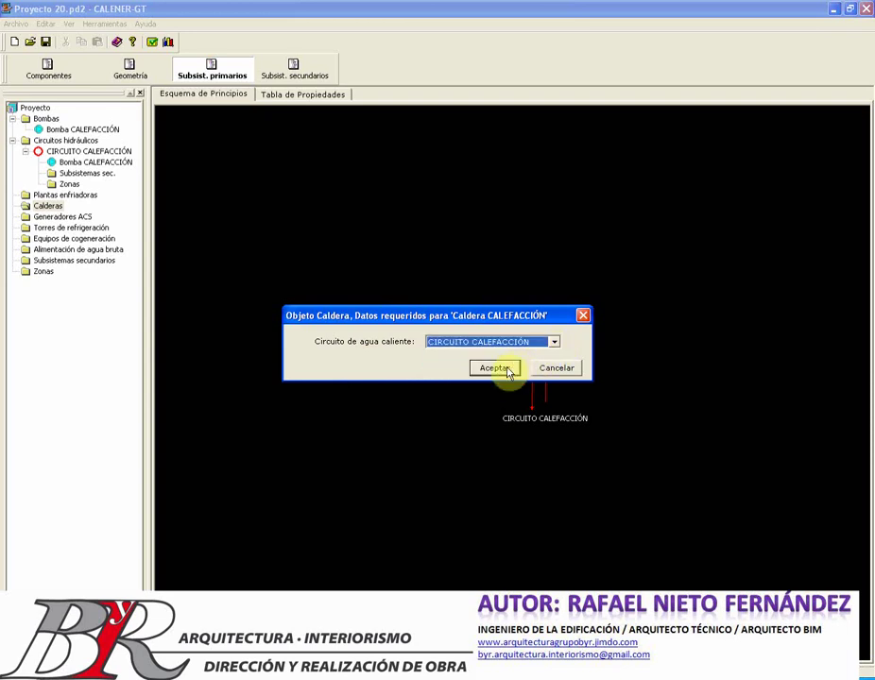
pyautogui.click(507, 371)
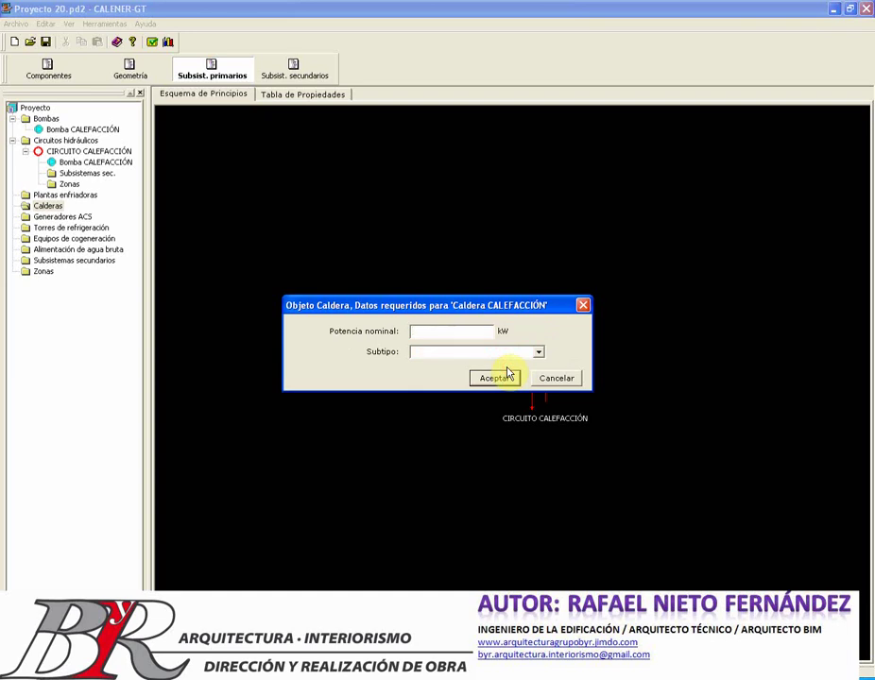
# Set the boiler's nominal power to 20.000,00 kW and its subtype to Eléctrica, and accept its properties.
pyautogui.write('20.000,00')
pyautogui.click(538, 352)
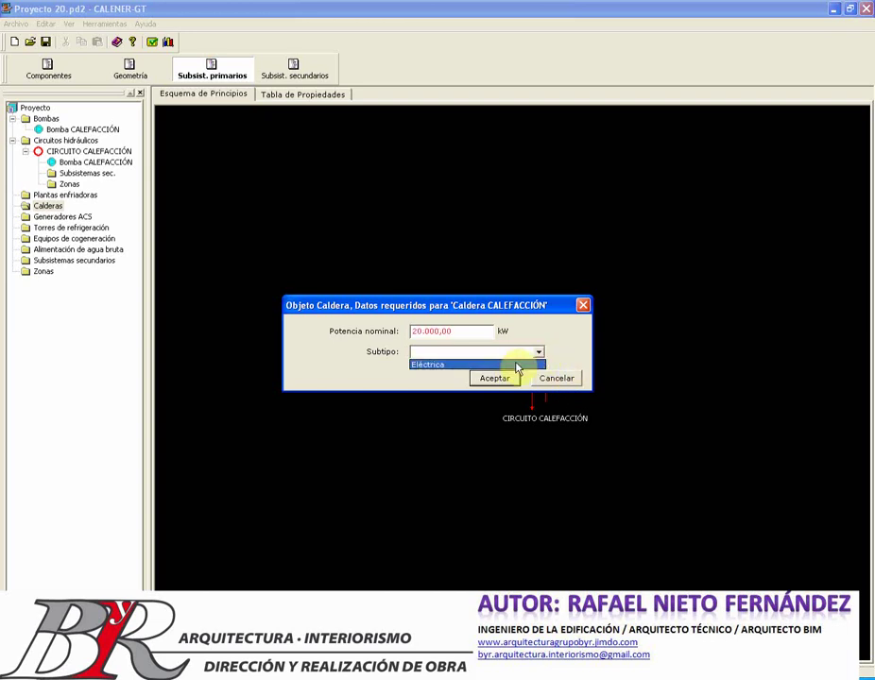
pyautogui.click(517, 366)
pyautogui.click(495, 378)
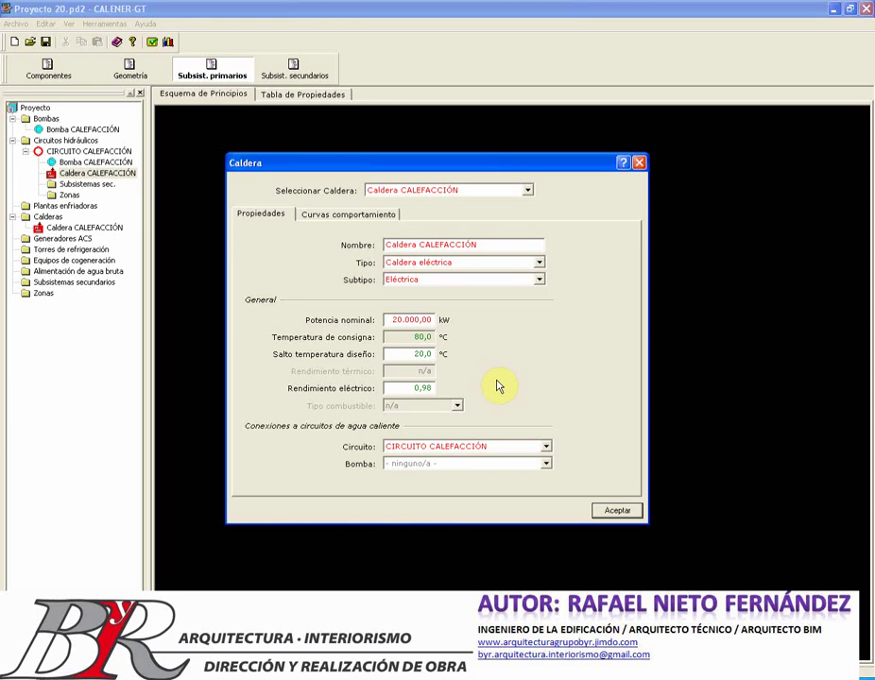
pyautogui.click(631, 511)
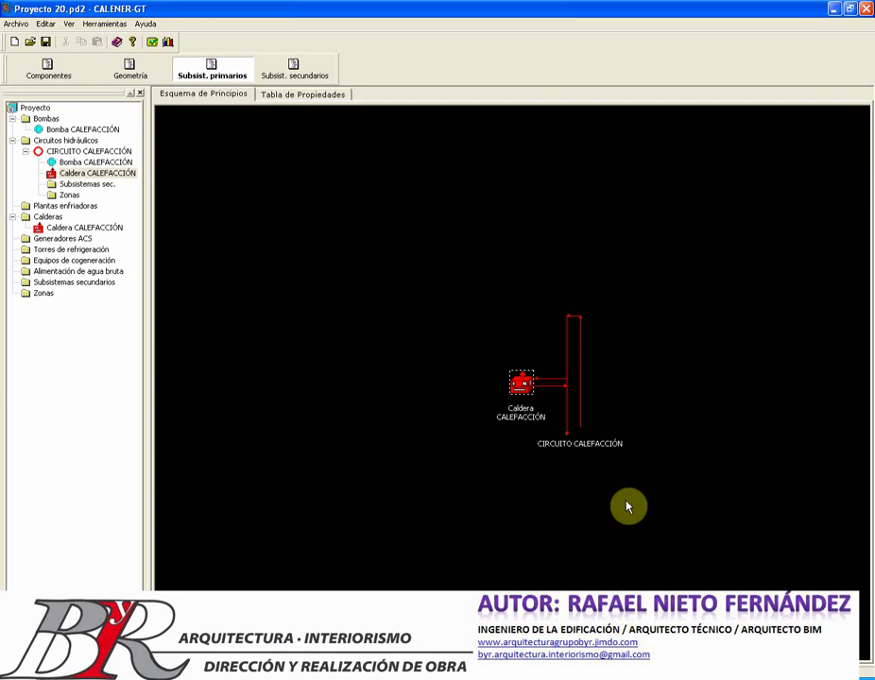
# Create a secondary subsystem named RADIADOR under CIRCUITO CALEFACCIÓN with type Sólo calefacción por agua.
pyautogui.click(627, 507)
pyautogui.click(93, 187)
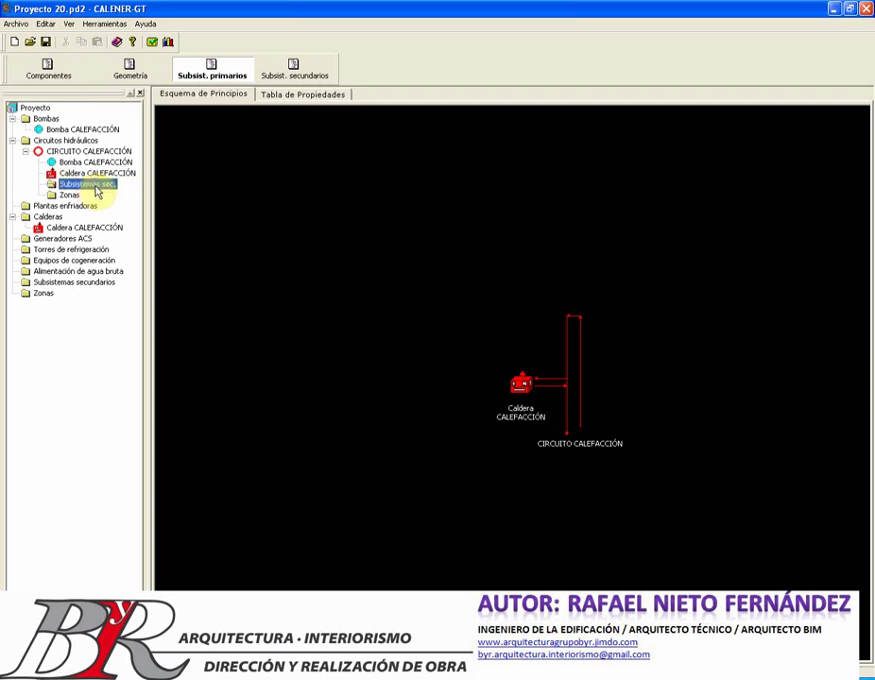
pyautogui.rightClick(96, 192)
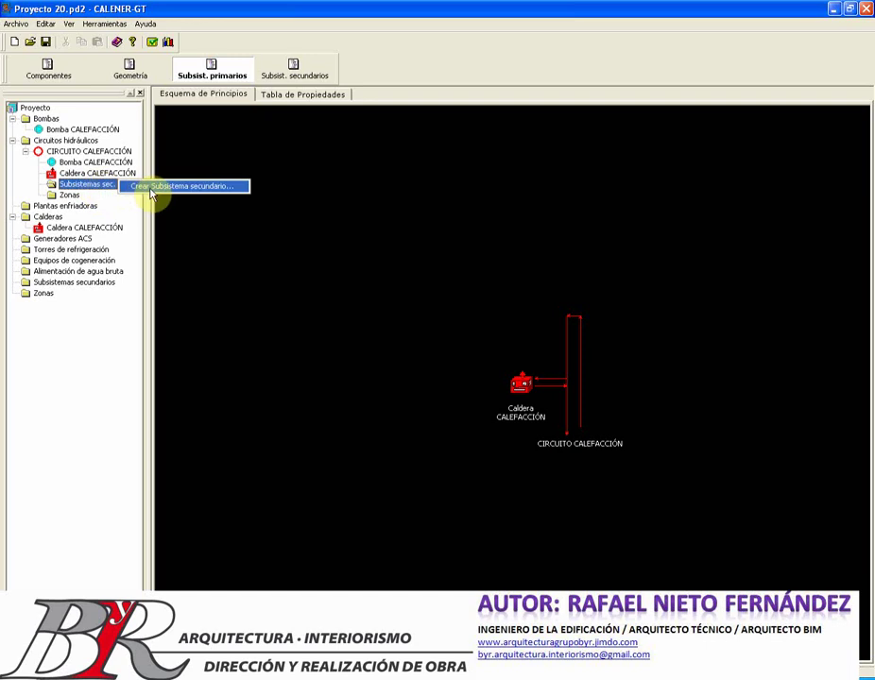
pyautogui.click(152, 193)
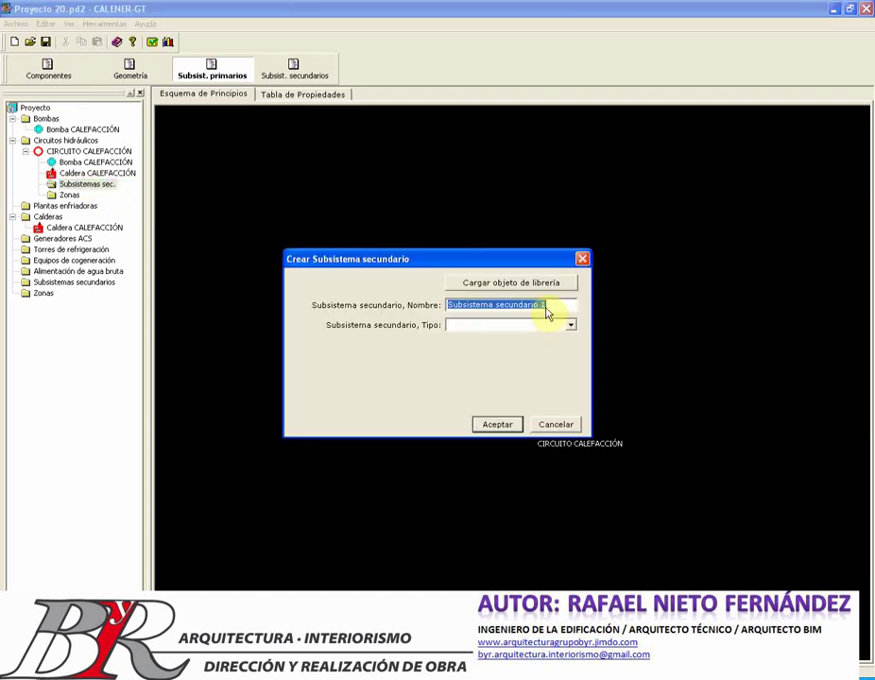
pyautogui.write('RAD')
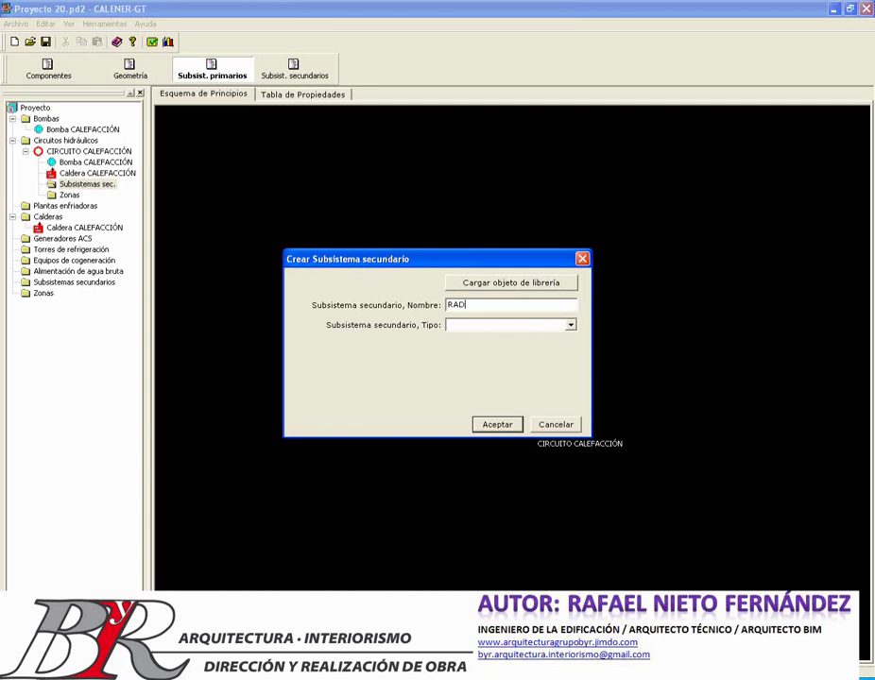
pyautogui.write('IADOR')
pyautogui.click(570, 325)
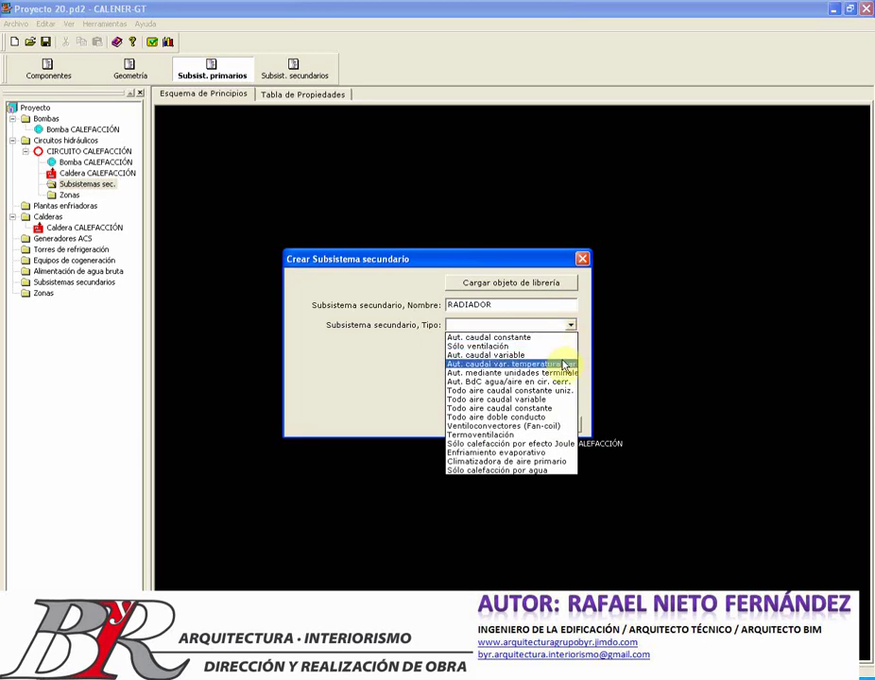
pyautogui.click(555, 470)
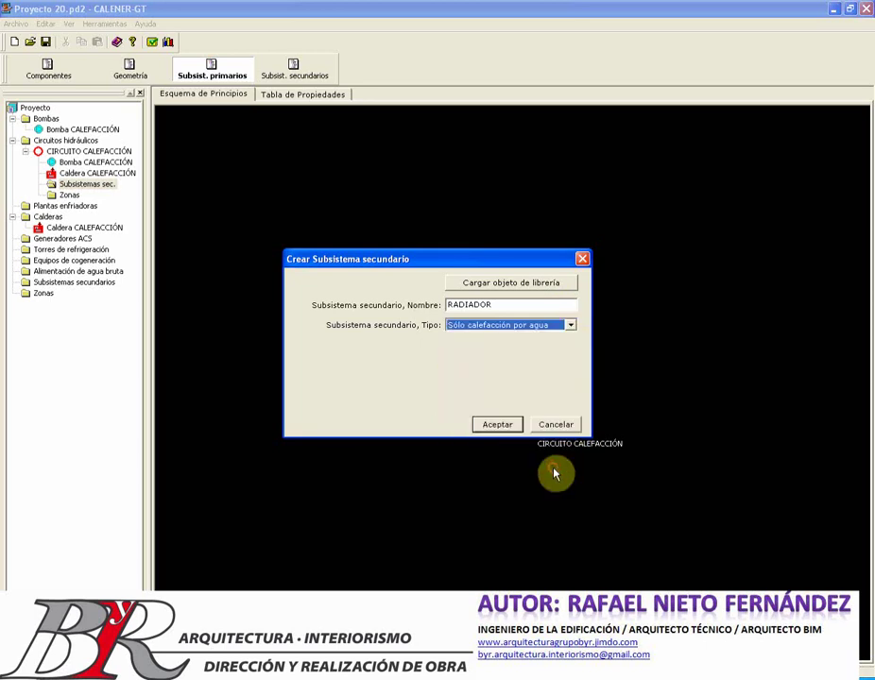
pyautogui.click(499, 426)
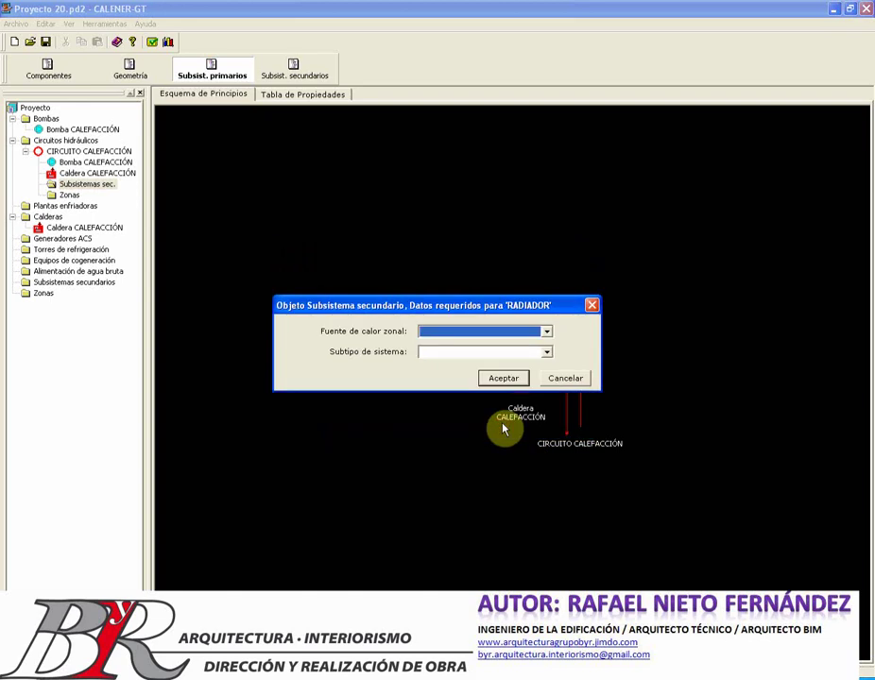
# Set RADIADOR's zonal heat source to Agua caliente and its system subtype to Radiadores.
pyautogui.click(546, 332)
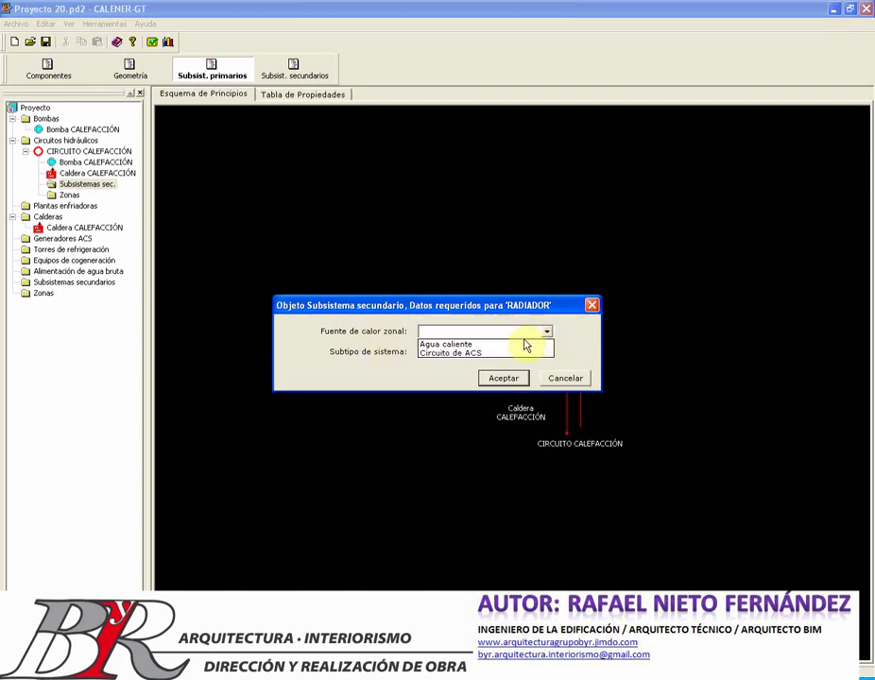
pyautogui.click(525, 345)
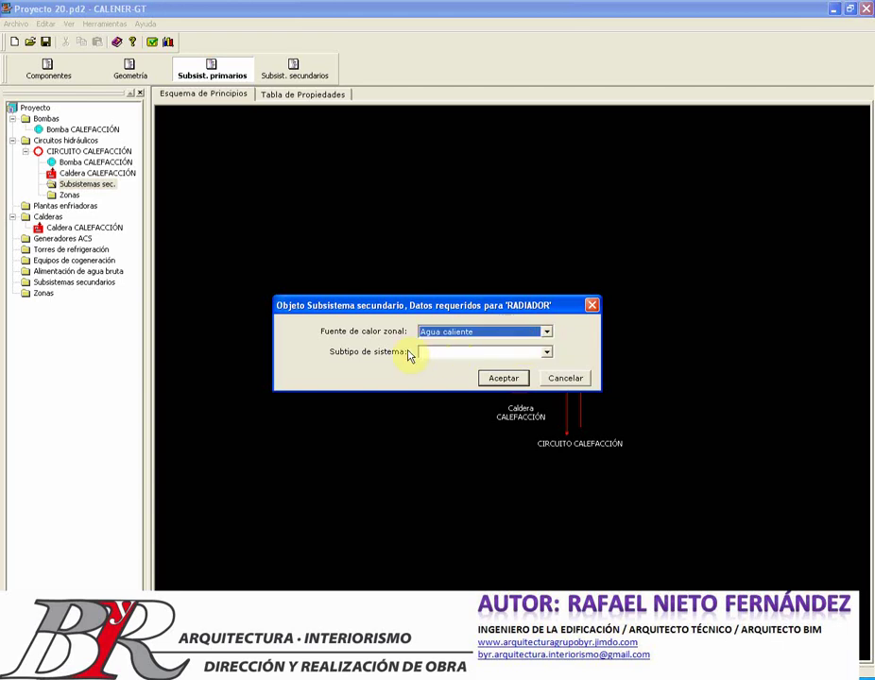
pyautogui.click(547, 353)
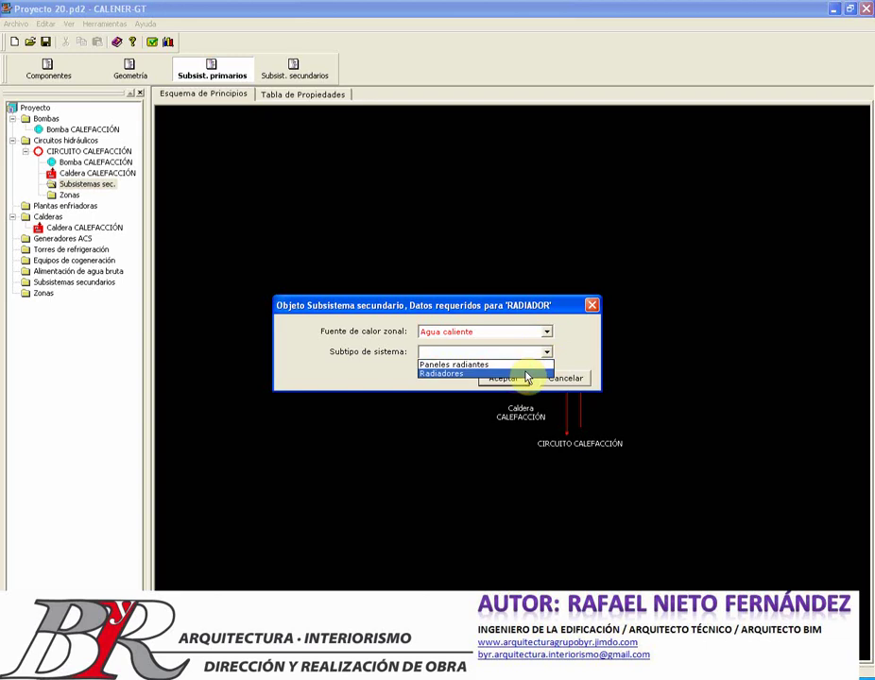
pyautogui.click(522, 373)
pyautogui.click(502, 379)
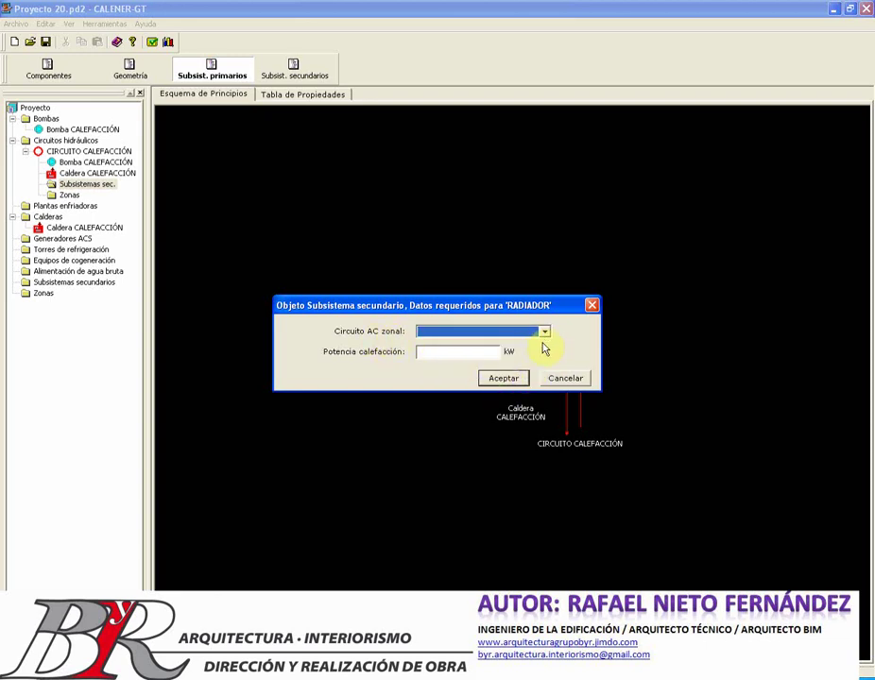
# Assign CIRCUITO CALEFACCIÓN as RADIADOR's zonal hot water circuit, set its heating power to 20000 kW, and accept the subsystem.
pyautogui.click(544, 333)
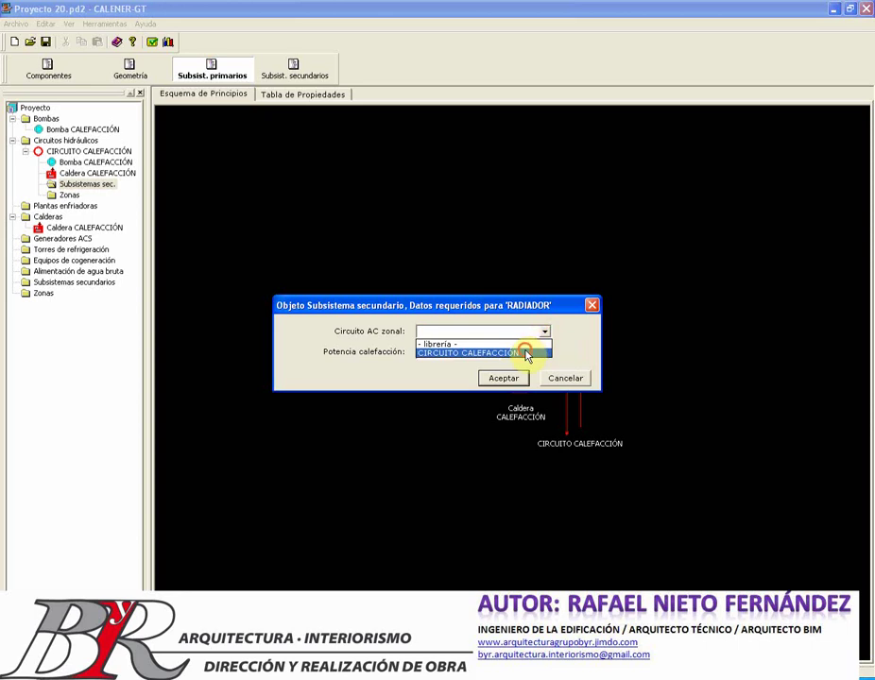
pyautogui.click(524, 352)
pyautogui.click(478, 353)
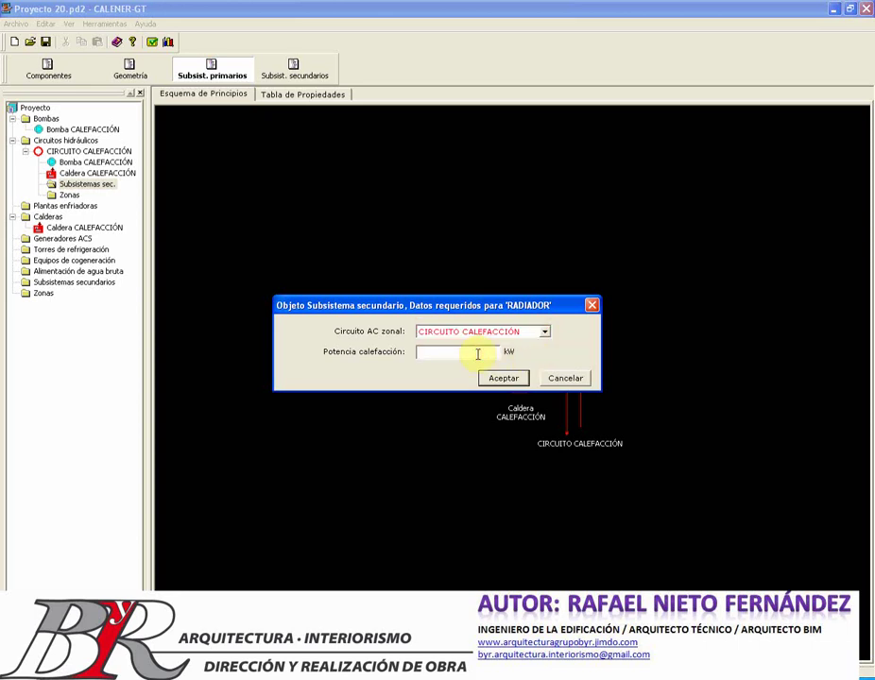
pyautogui.write('2')
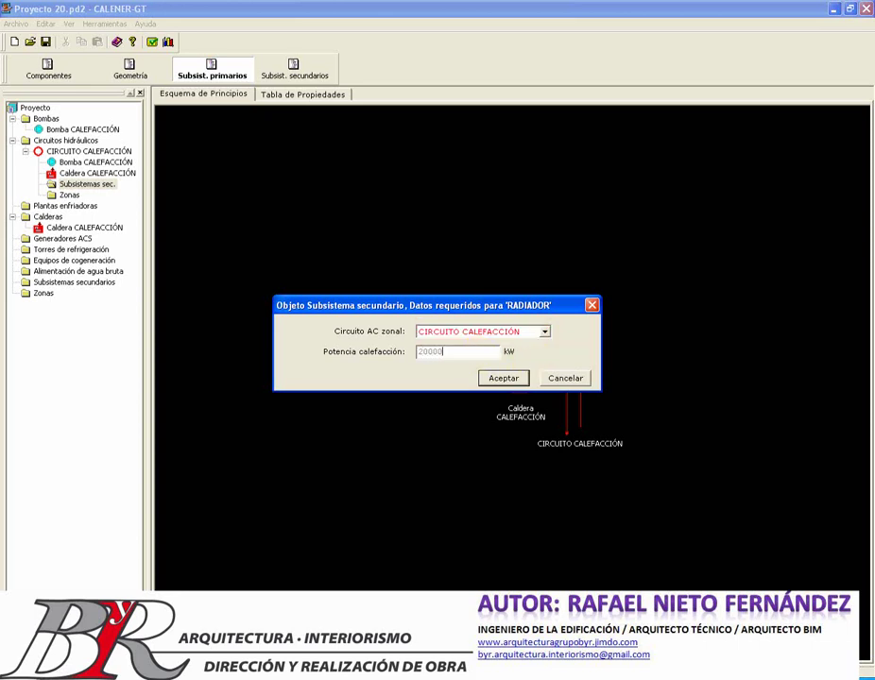
pyautogui.write('0000')
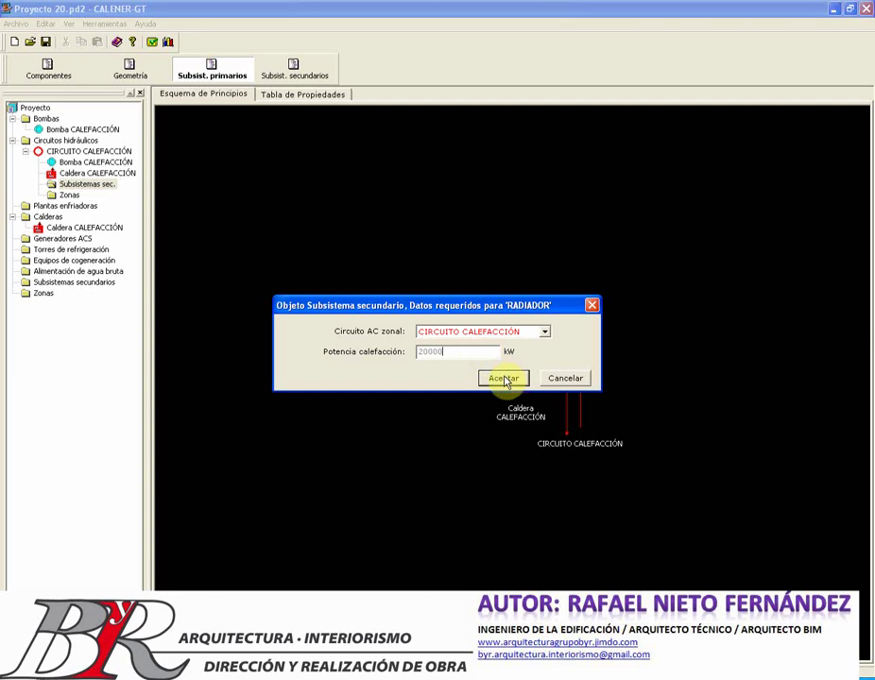
pyautogui.click(504, 379)
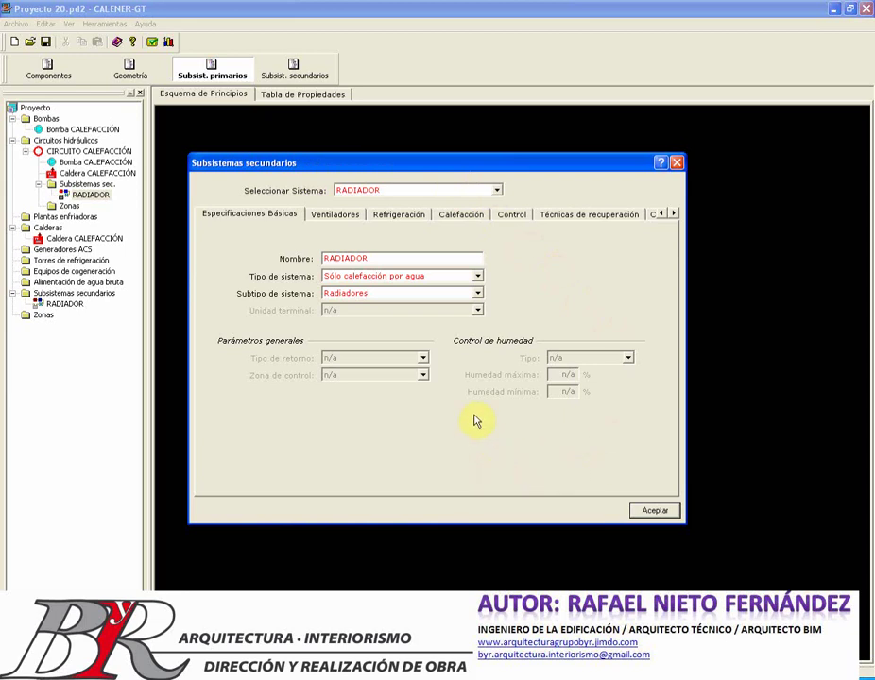
pyautogui.click(654, 511)
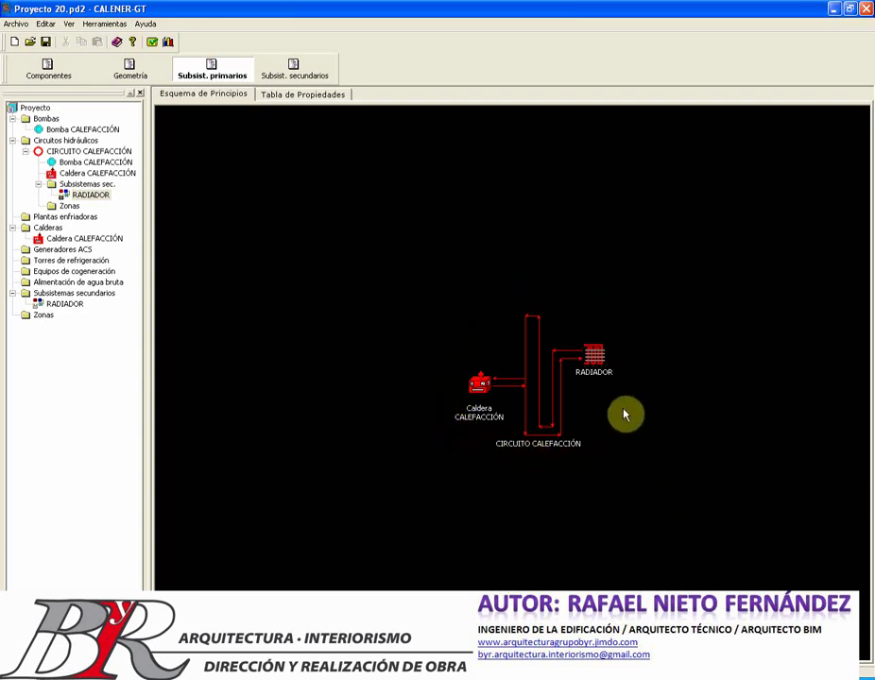
# Create a zone named Zonas NORTE under CIRCUITO CALEFACCIÓN, with parent subsystem RADIADOR and type Acondicionada.
pyautogui.click(63, 207)
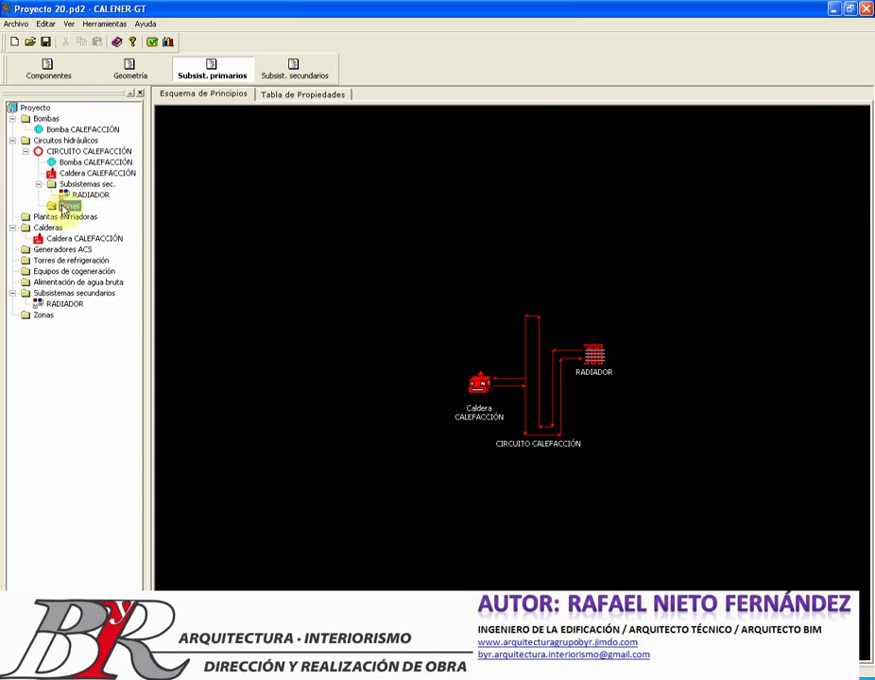
pyautogui.rightClick(63, 206)
pyautogui.click(137, 208)
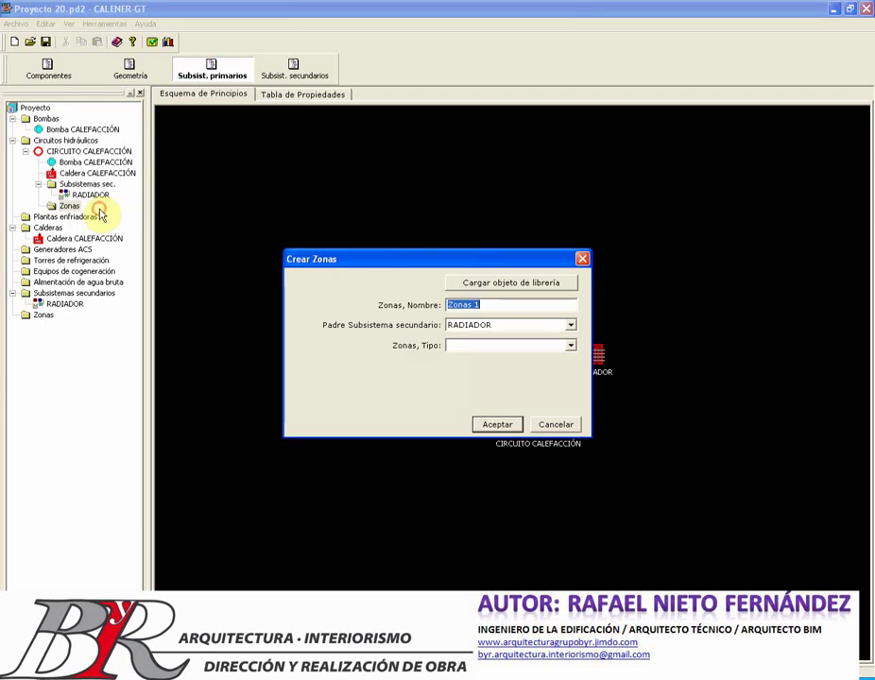
pyautogui.click(503, 305)
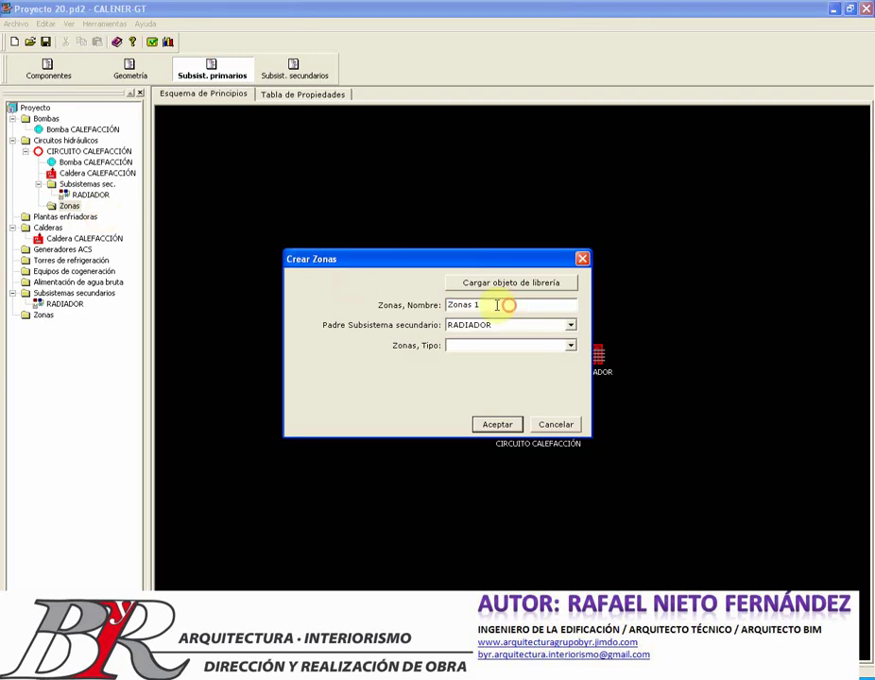
pyautogui.moveTo(477, 304); pyautogui.dragTo(490, 305)
pyautogui.write('NORTE')
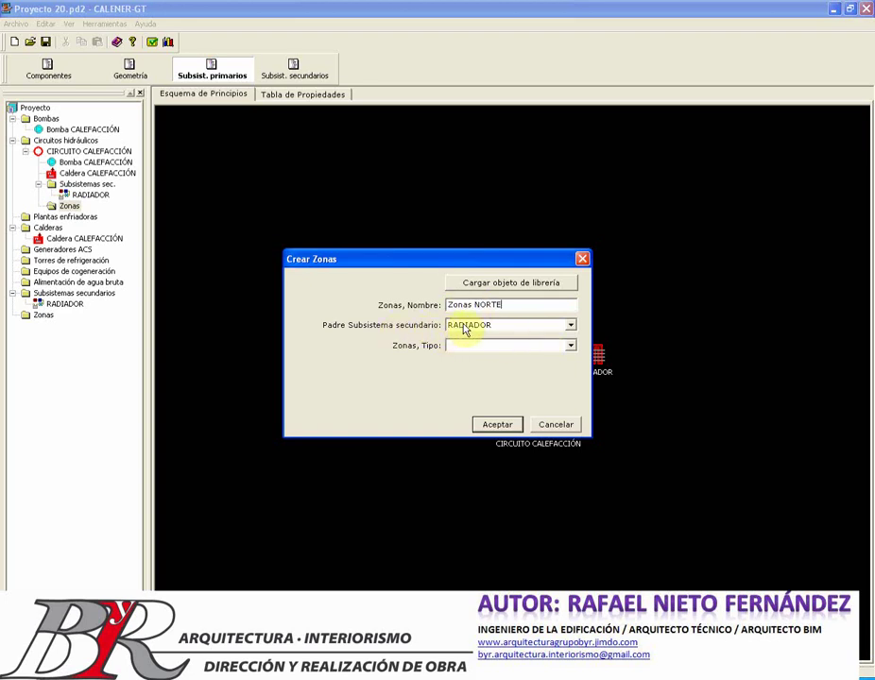
pyautogui.click(571, 346)
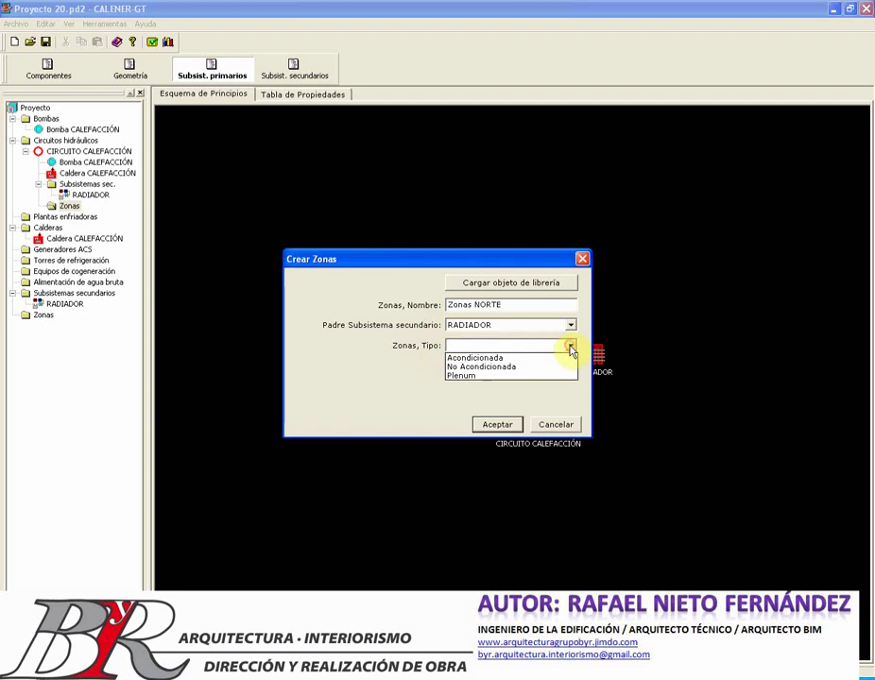
pyautogui.click(552, 361)
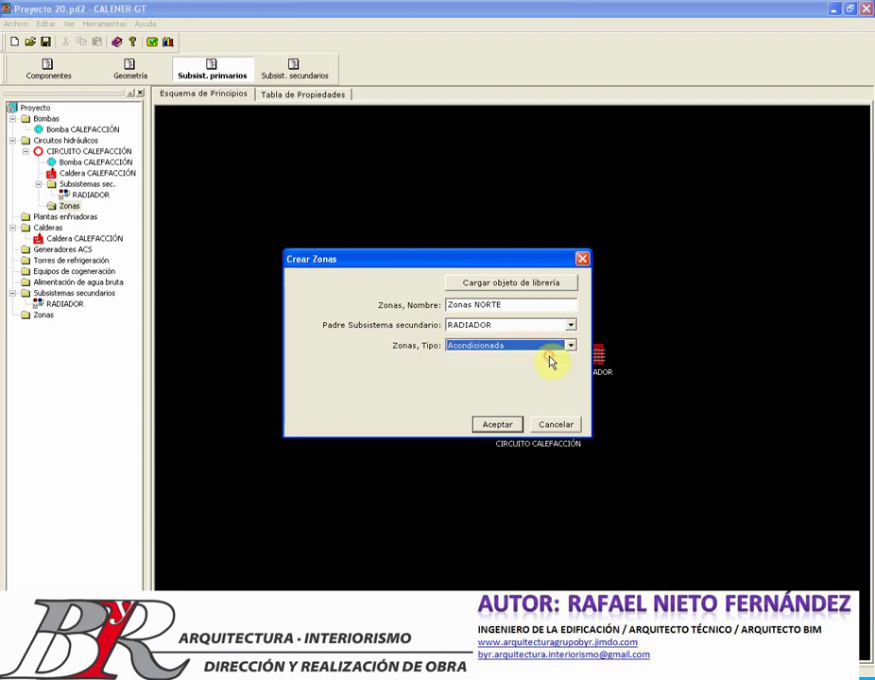
pyautogui.click(510, 426)
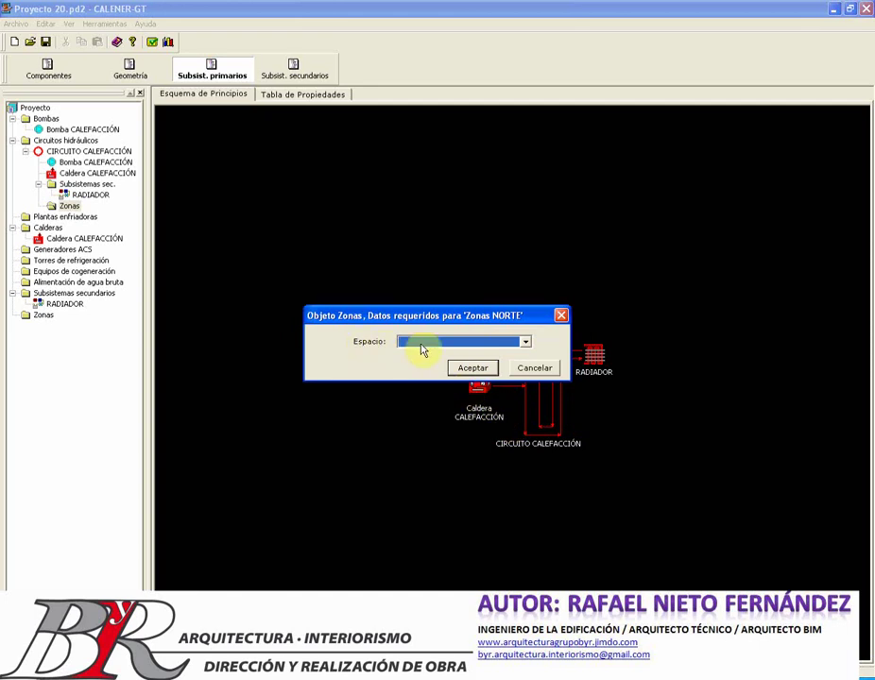
# Assign ESPACIO NORTE as the space of Zonas NORTE and accept the zone's properties.
pyautogui.click(525, 342)
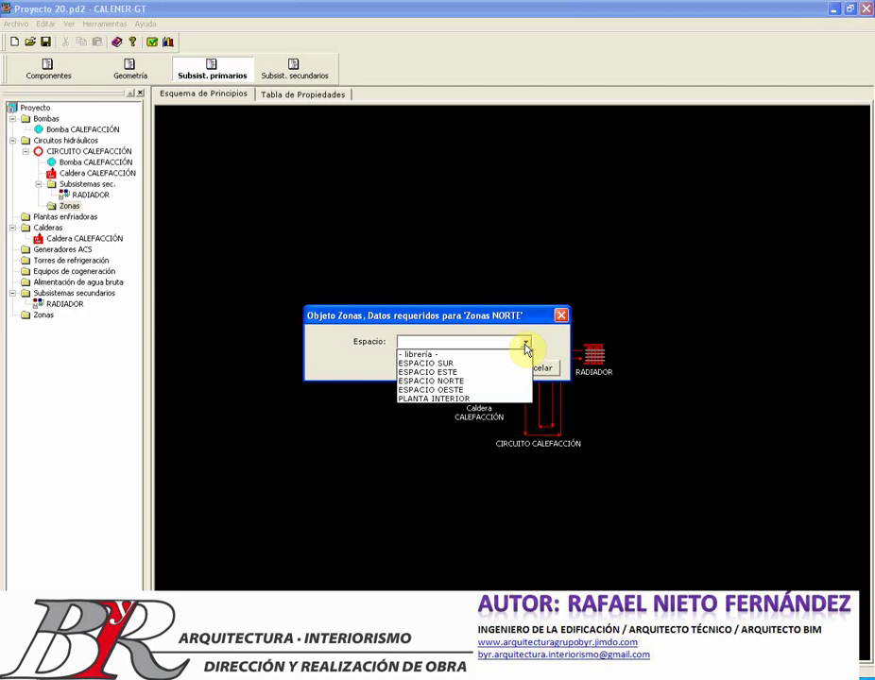
pyautogui.click(492, 381)
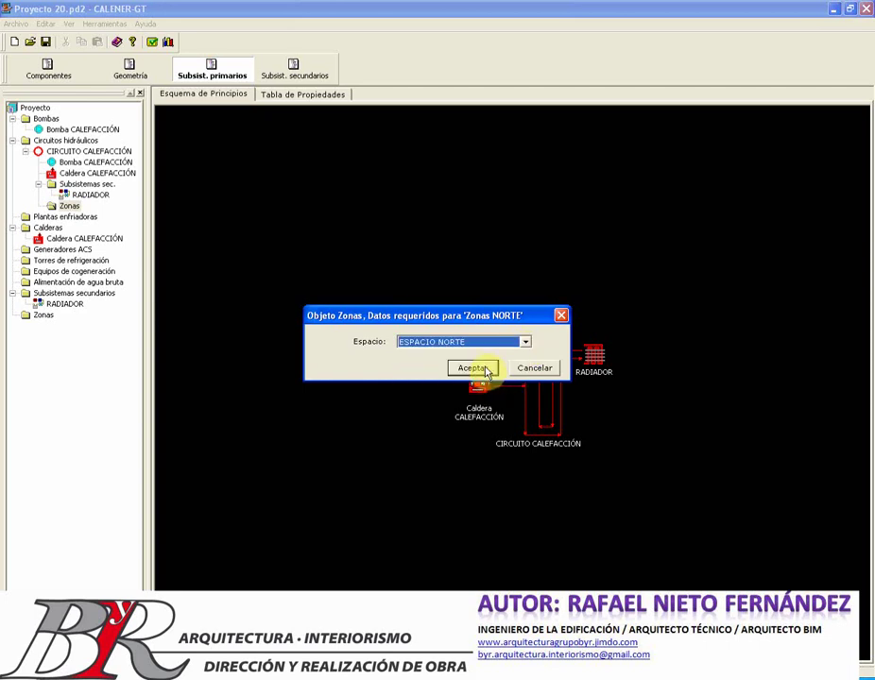
pyautogui.click(486, 370)
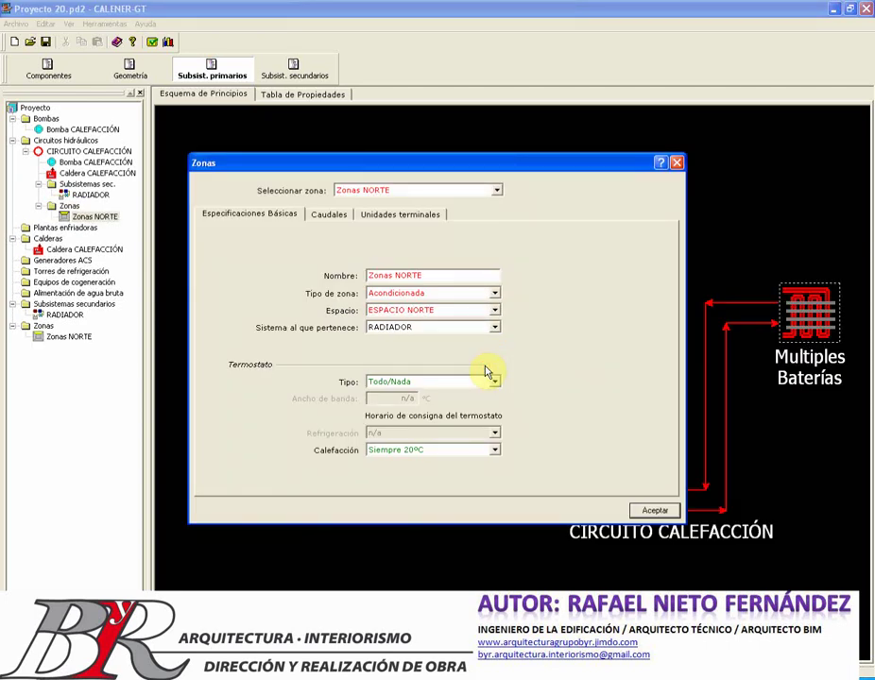
pyautogui.click(657, 510)
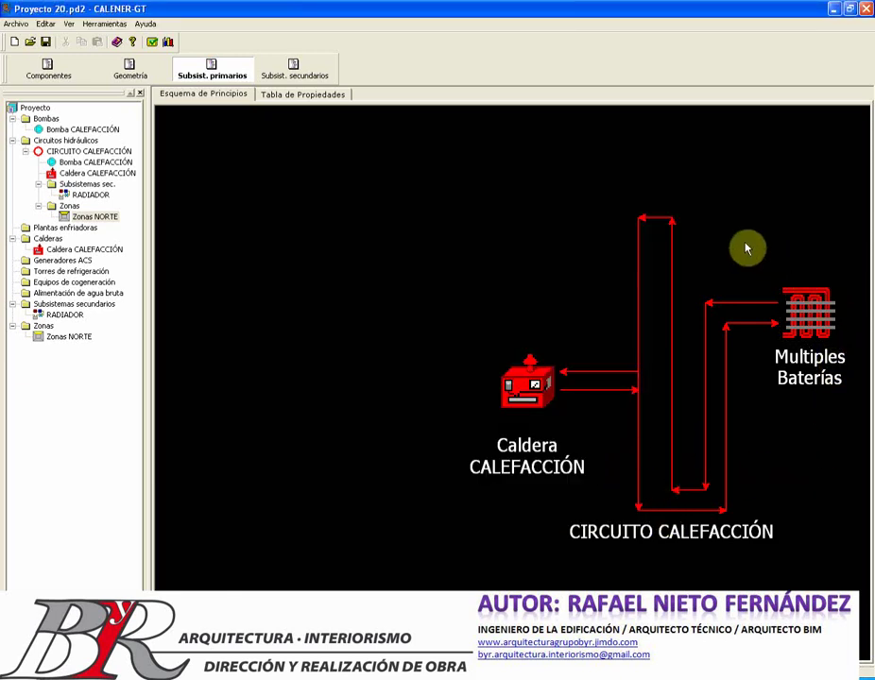
# Check the heating circuit's coils in the schematic and open the building's 3D geometry.
pyautogui.click(563, 230)
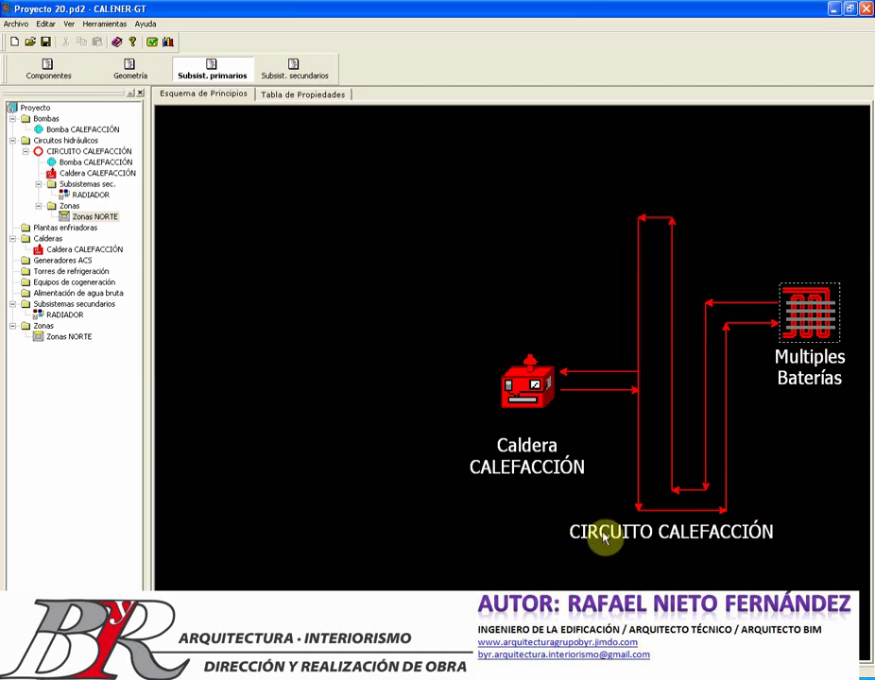
pyautogui.click(817, 317)
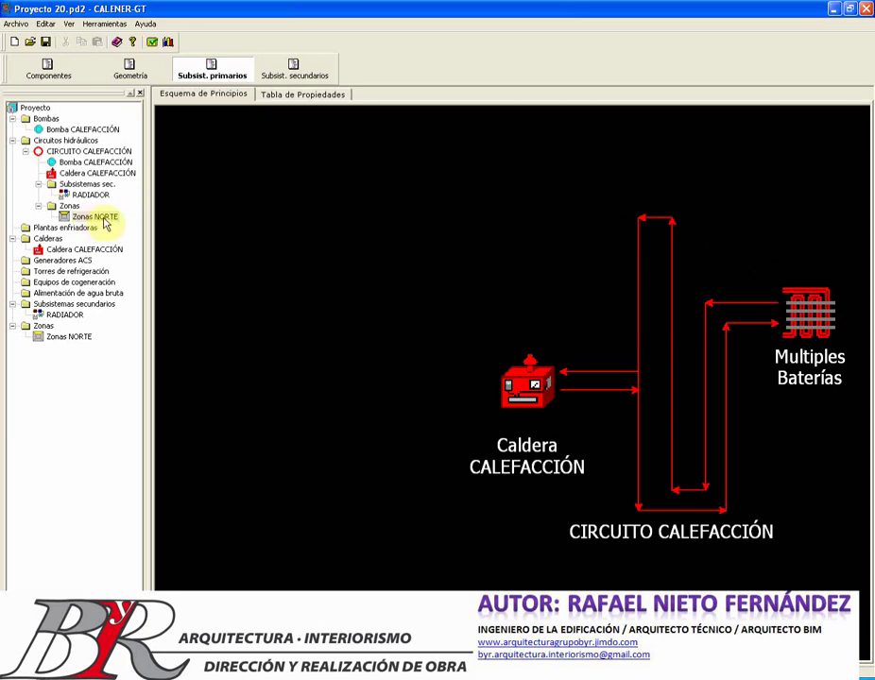
pyautogui.click(144, 75)
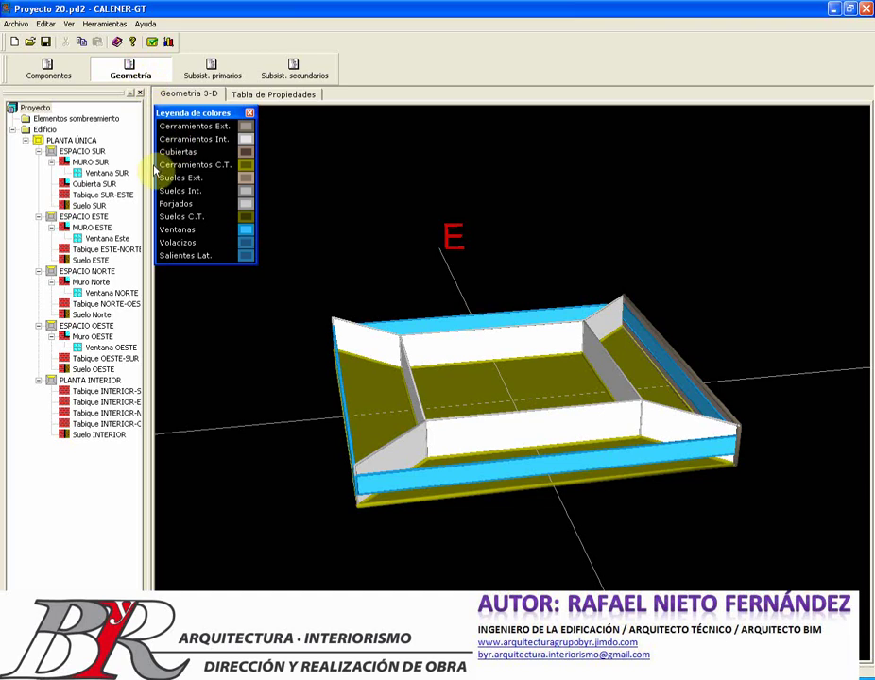